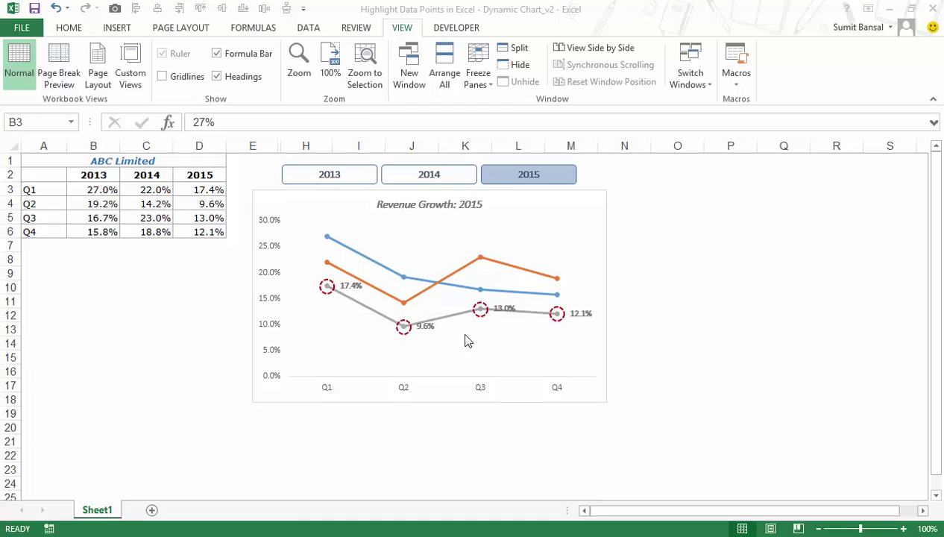
Check how the finished chart highlights each series by switching it to 2013, 2014 and 2015 in turn.
left_click(339, 179)
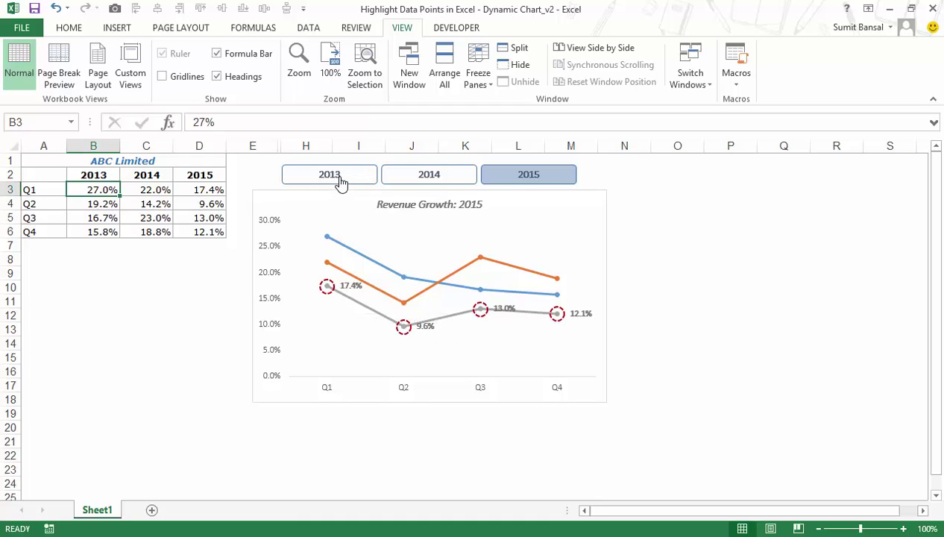
left_click(332, 178)
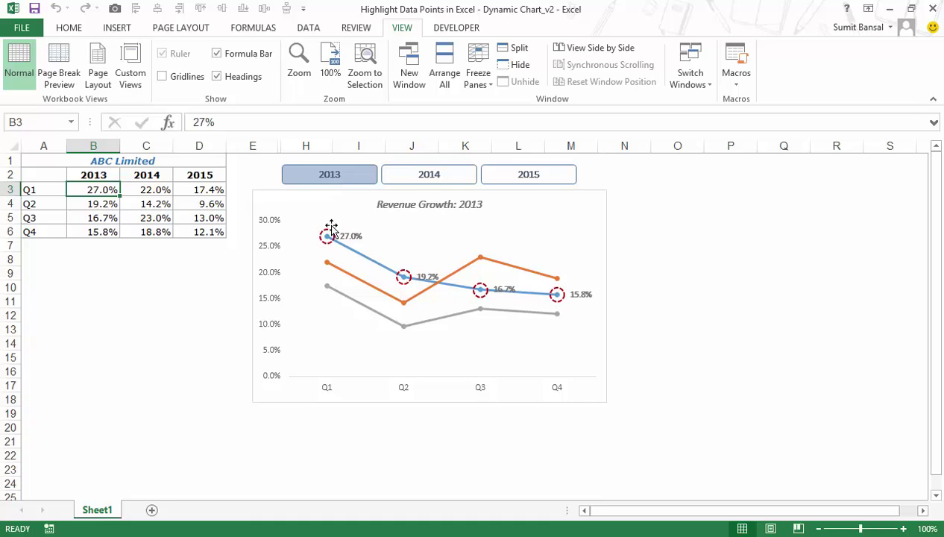
left_click(406, 179)
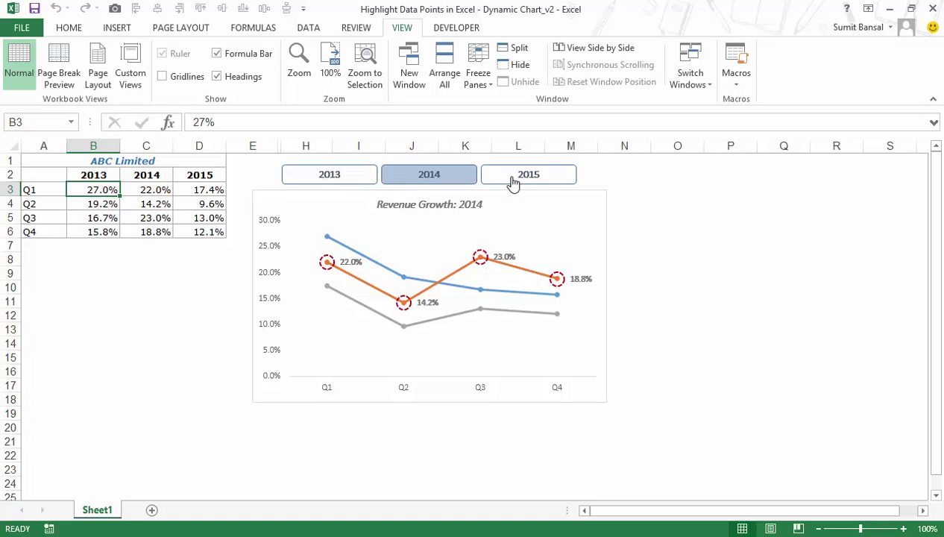
left_click(526, 181)
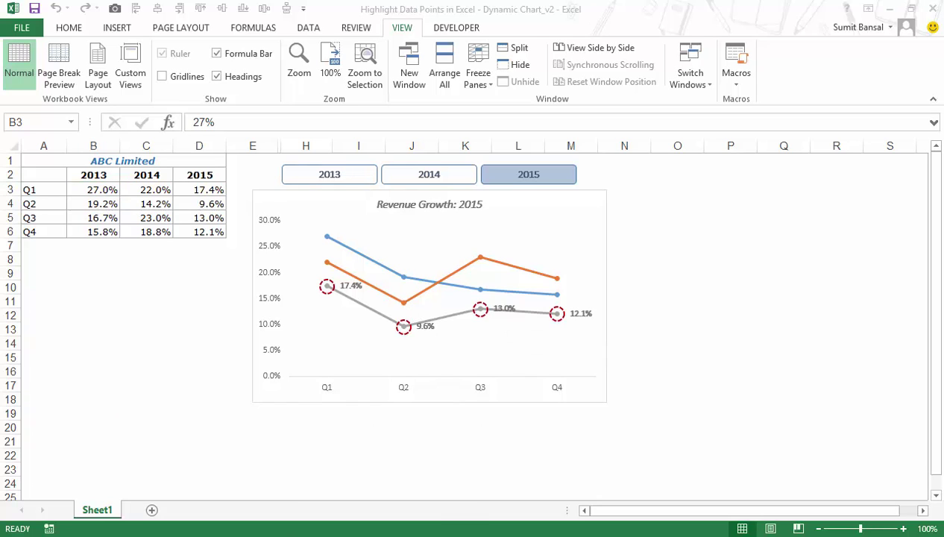
In the Book1 workbook, insert a 2-D line chart with markers from A2:D6 and move it down to around row 10.
mouse_move(329, 499)
left_click(356, 463)
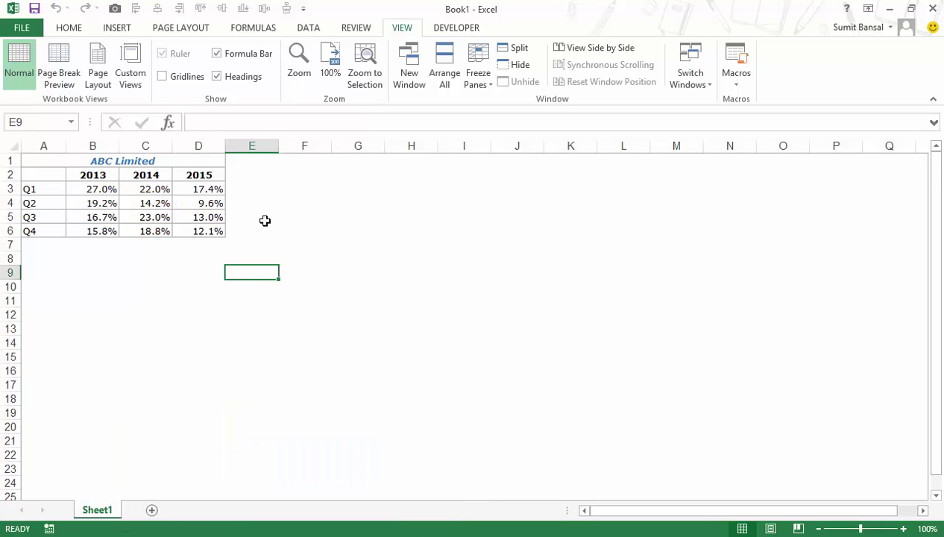
left_click_drag(41, 175, 200, 226)
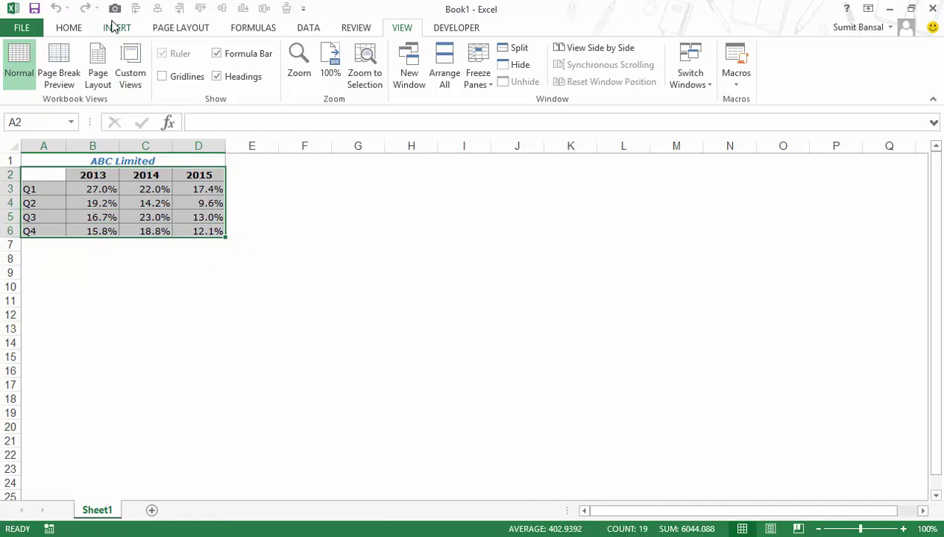
left_click(115, 29)
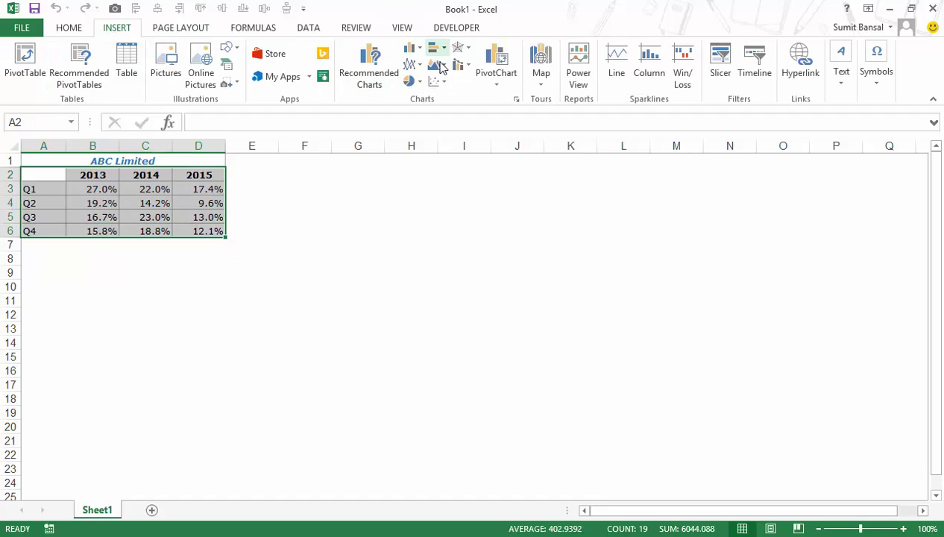
left_click(412, 64)
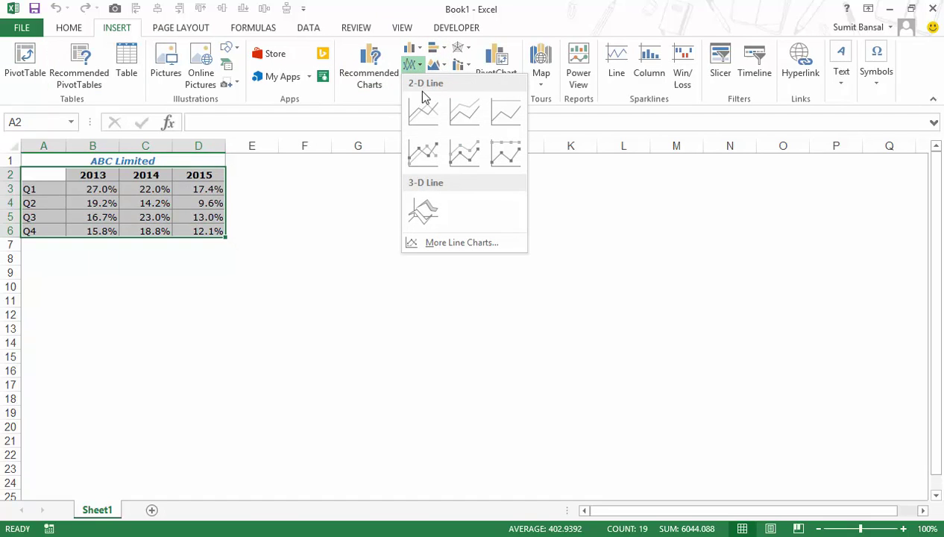
left_click(428, 156)
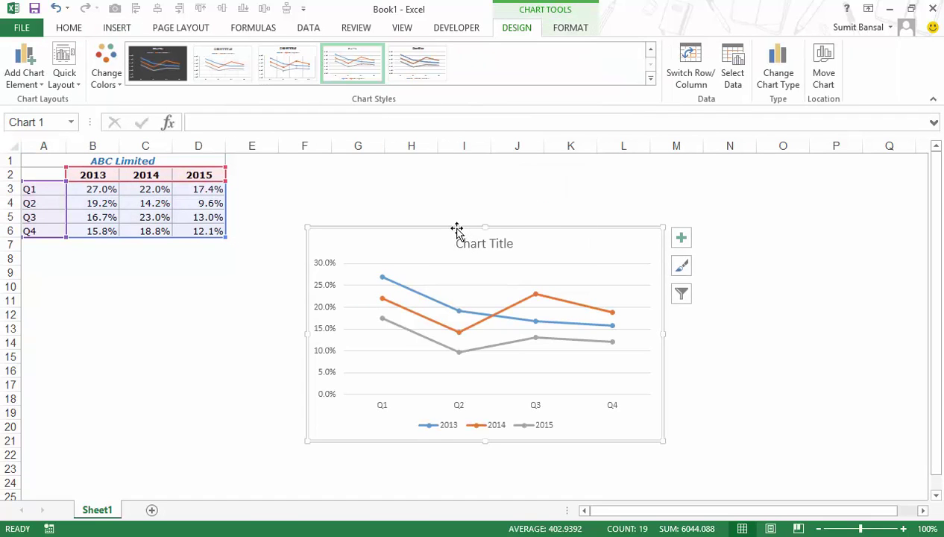
left_click_drag(457, 232, 485, 251)
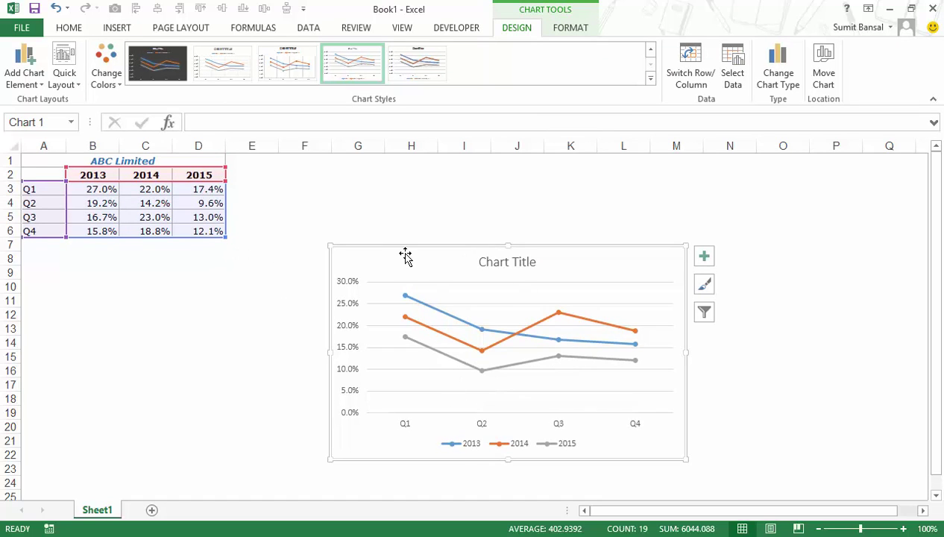
left_click_drag(407, 246, 414, 279)
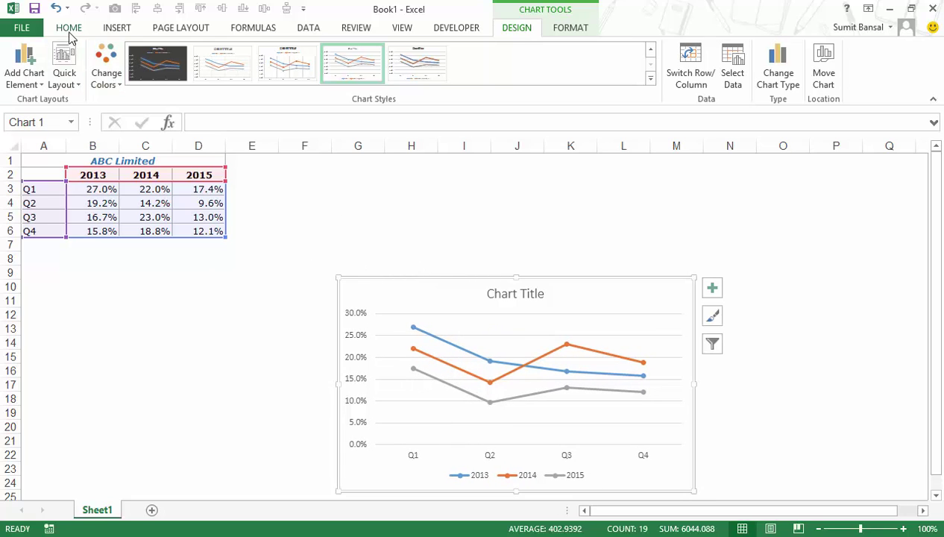
Draw a rounded rectangle about 0.93 cm high and 3.52 cm wide just above the chart and label it 2013.
left_click(106, 29)
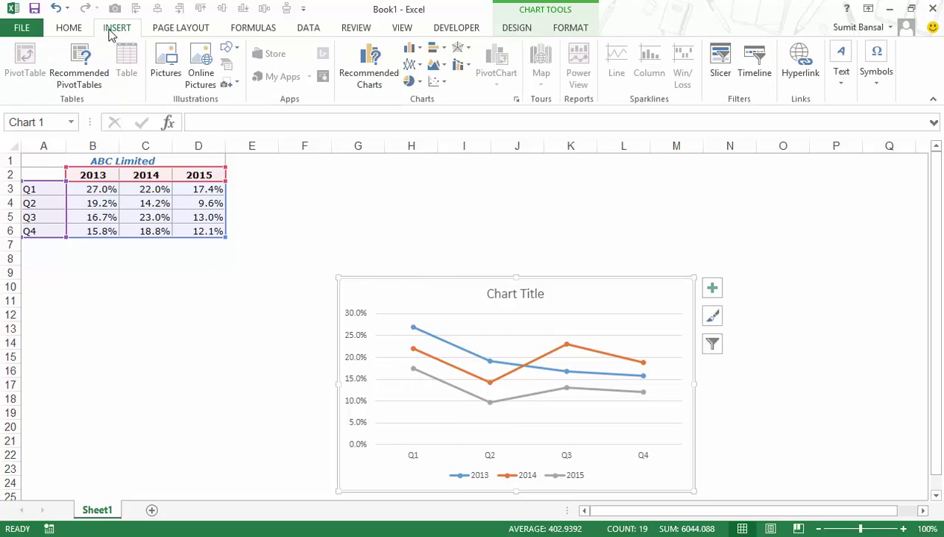
left_click(235, 49)
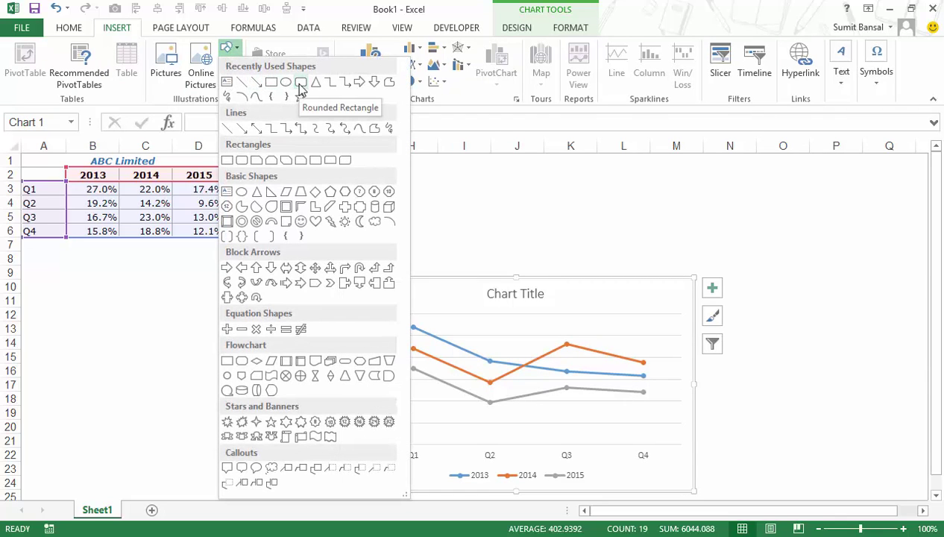
left_click(301, 82)
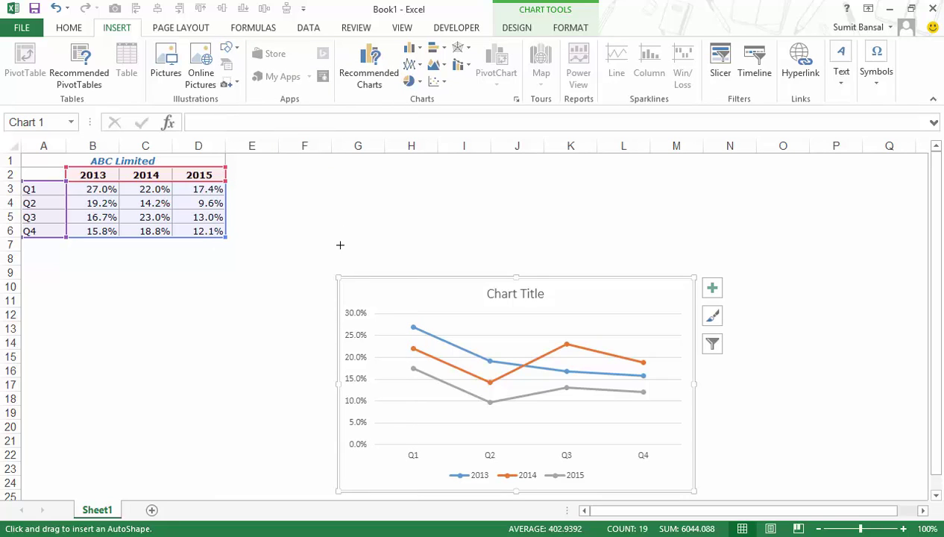
left_click_drag(340, 245, 438, 272)
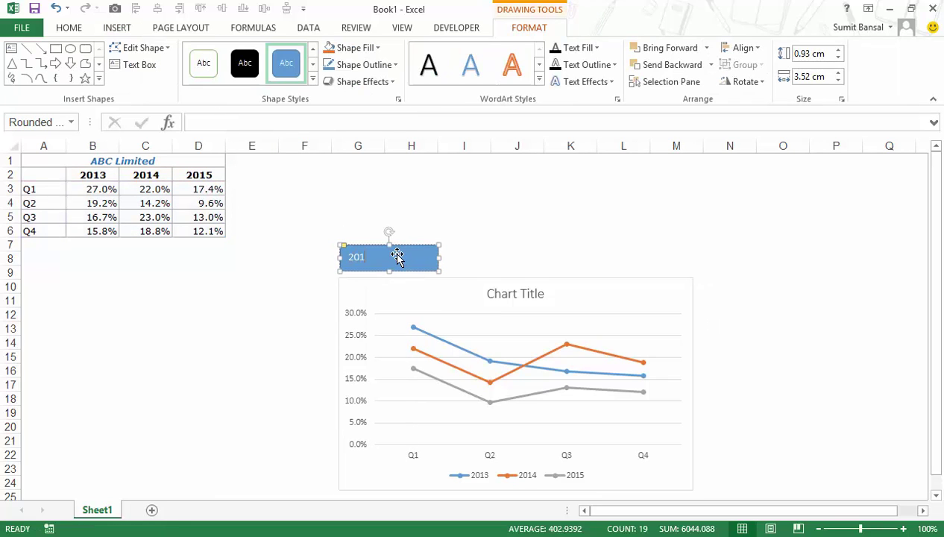
left_click(780, 285)
Center the 2013 label horizontally inside the rounded rectangle.
left_click(428, 250)
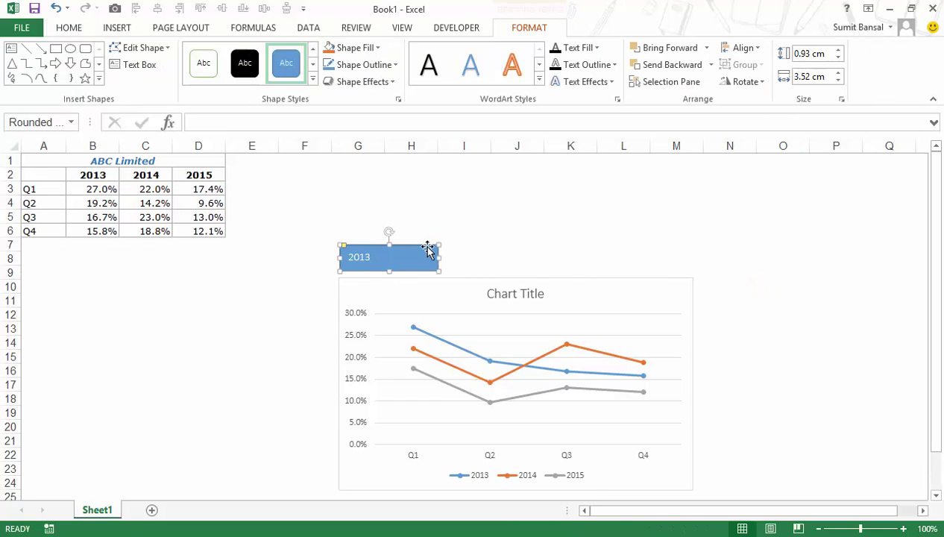
left_click(68, 28)
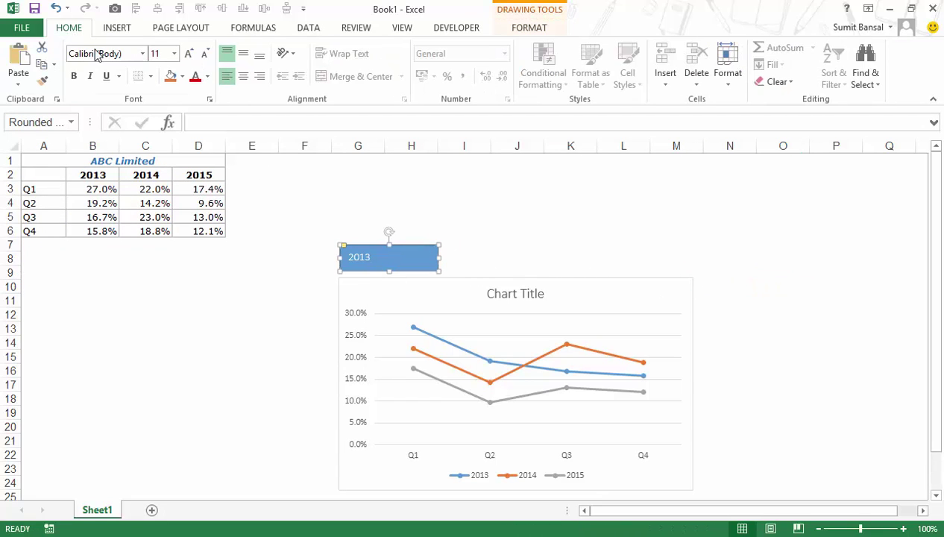
left_click(243, 77)
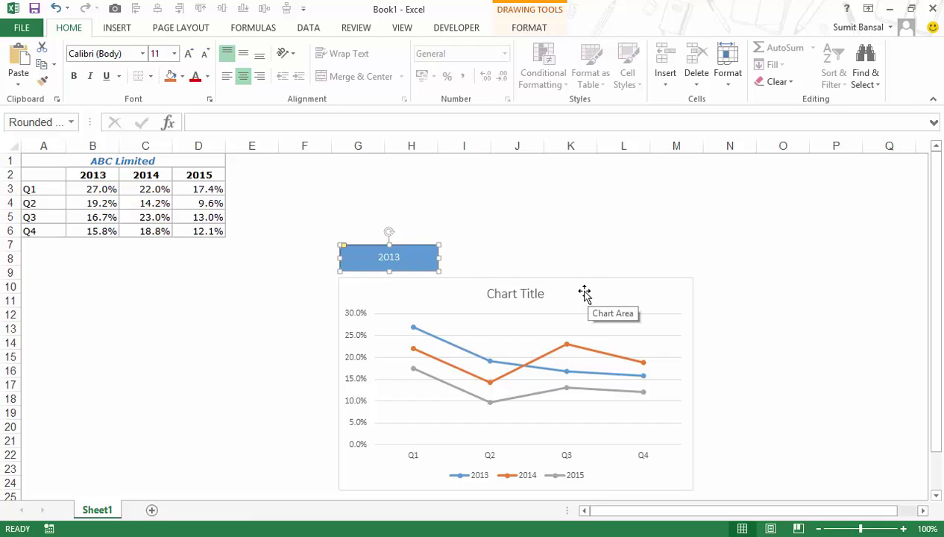
Duplicate the 2013 rectangle twice in an evenly spaced row and relabel the copies 2014 and 2015.
left_click_drag(431, 248, 531, 249, "ctrl")
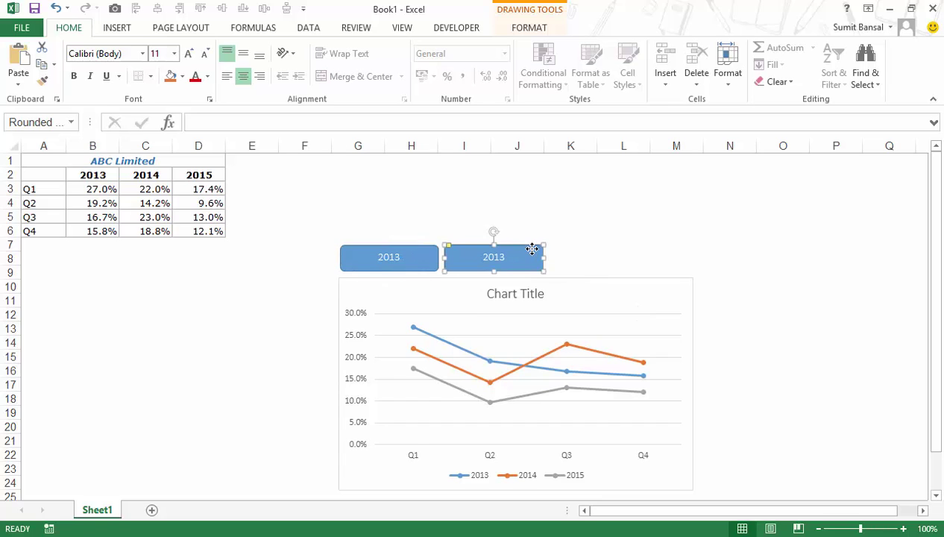
key("ctrl+d")
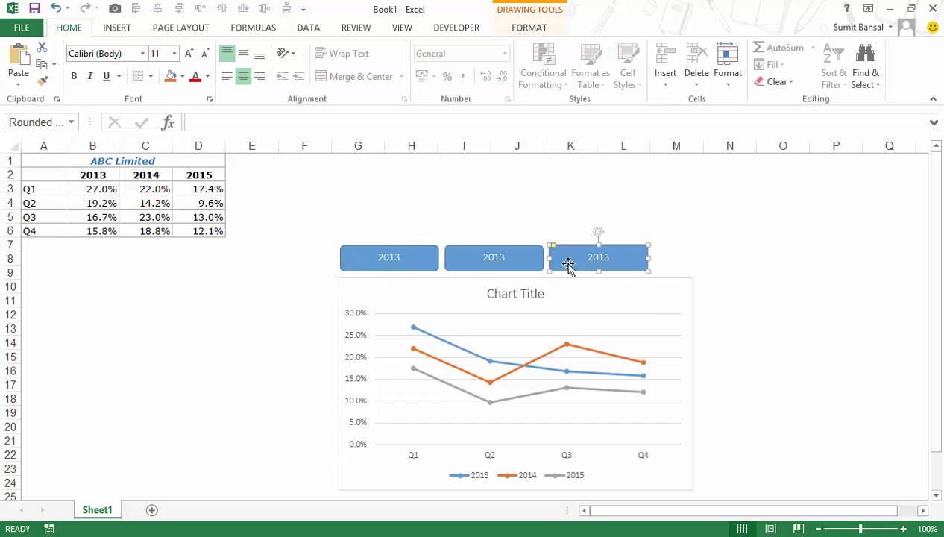
left_click(505, 258)
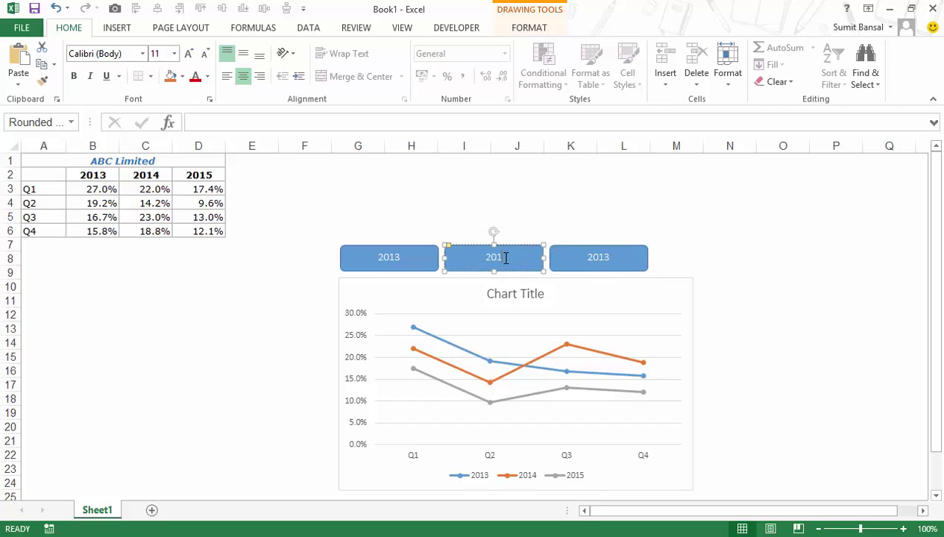
left_click(619, 258)
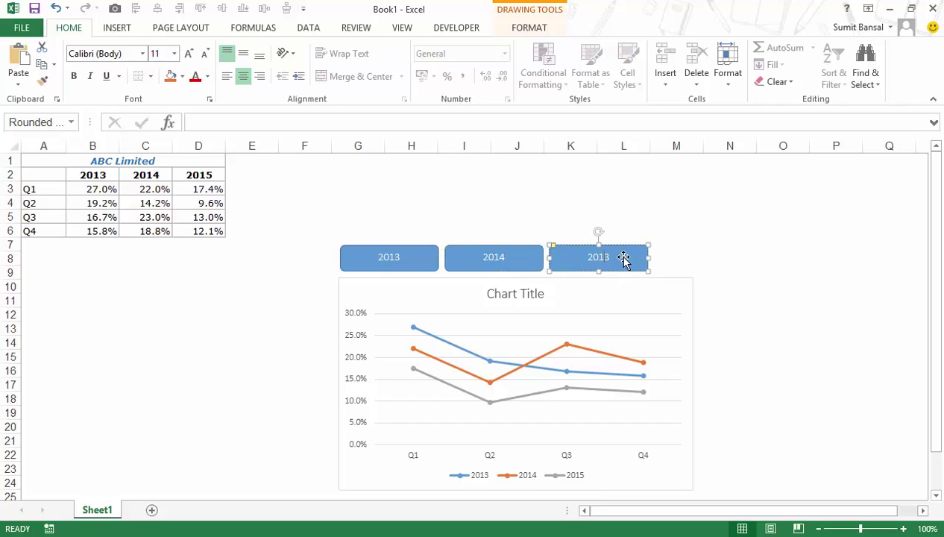
left_click(758, 296)
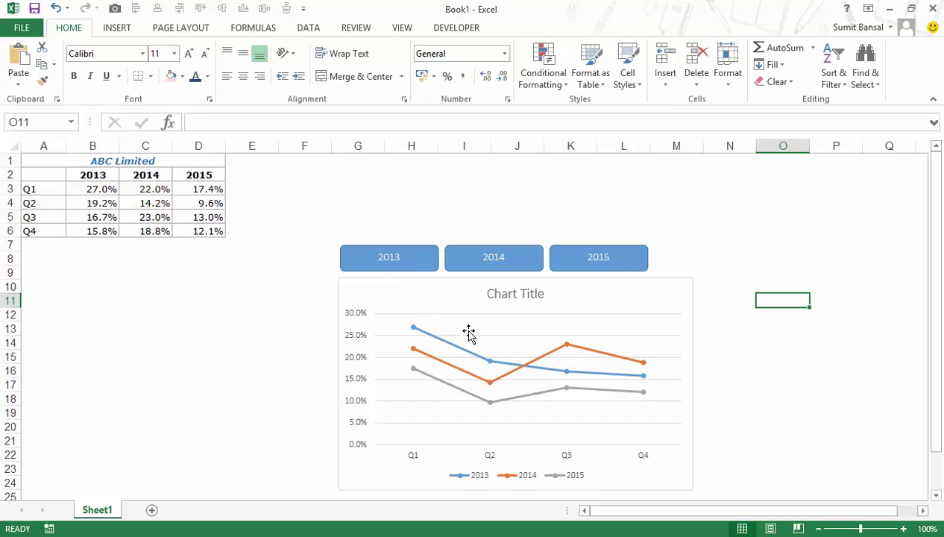
Enter the year 2013 in cell F2.
left_click(260, 179)
left_click(302, 177)
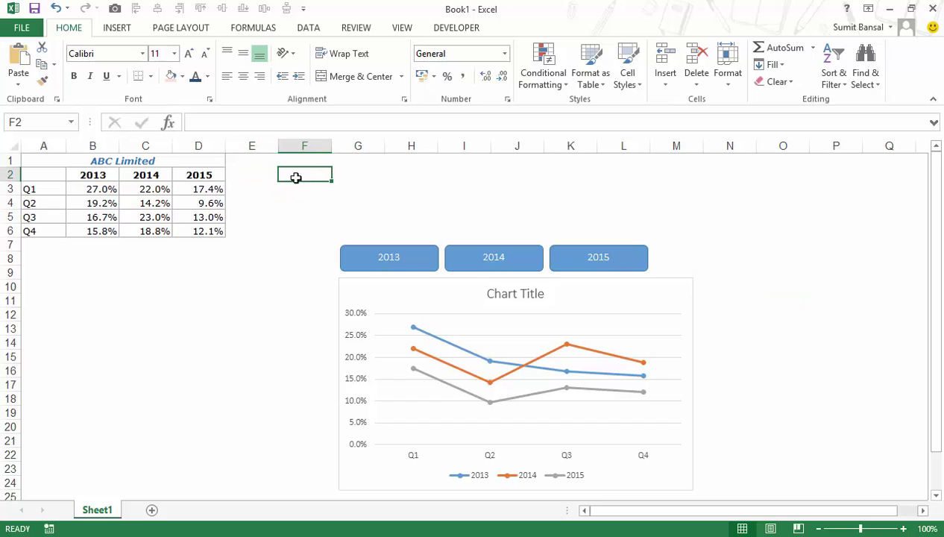
type("2013")
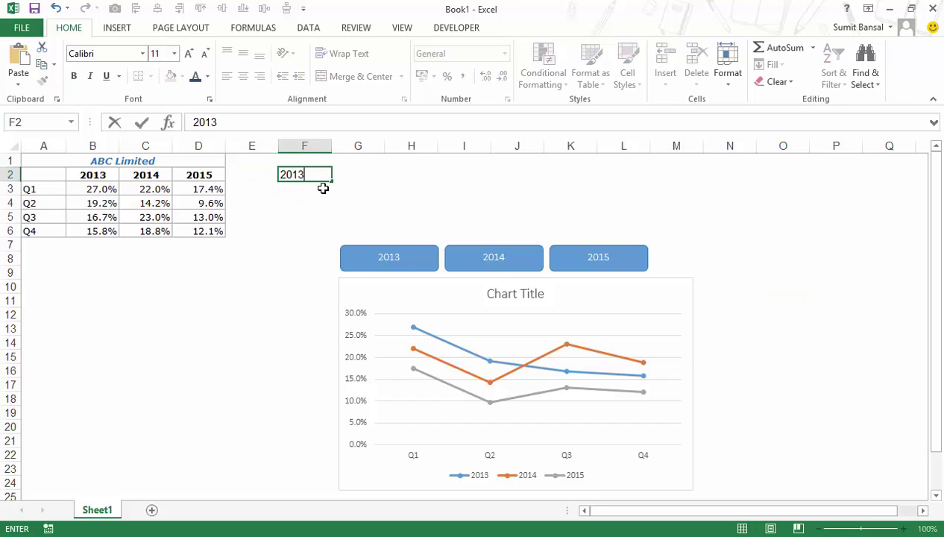
key("Return")
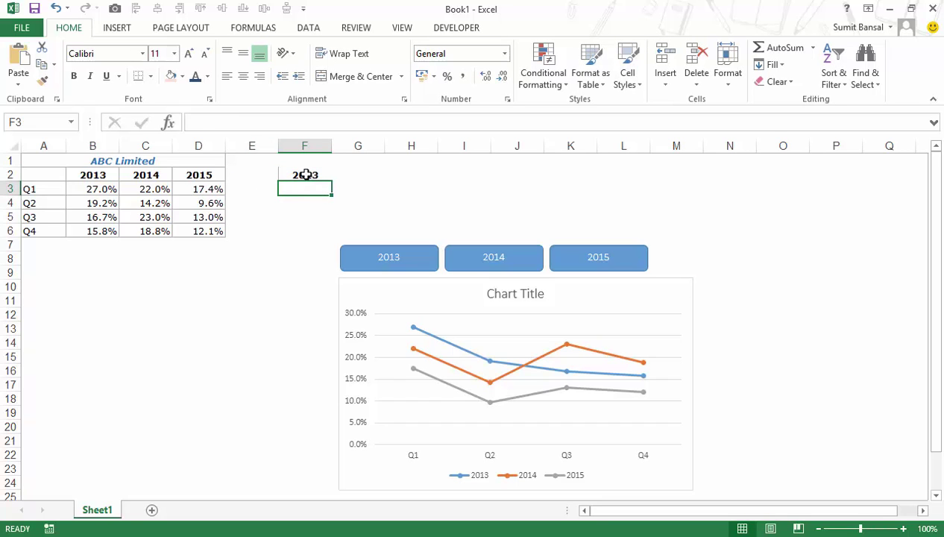
Set the year in cell F2 to 2014.
left_click(306, 175)
type("2014")
key("Return")
Start an INDEX formula in cell F3 with the absolute range $B$3:$D$6 as its array.
type("=inde")
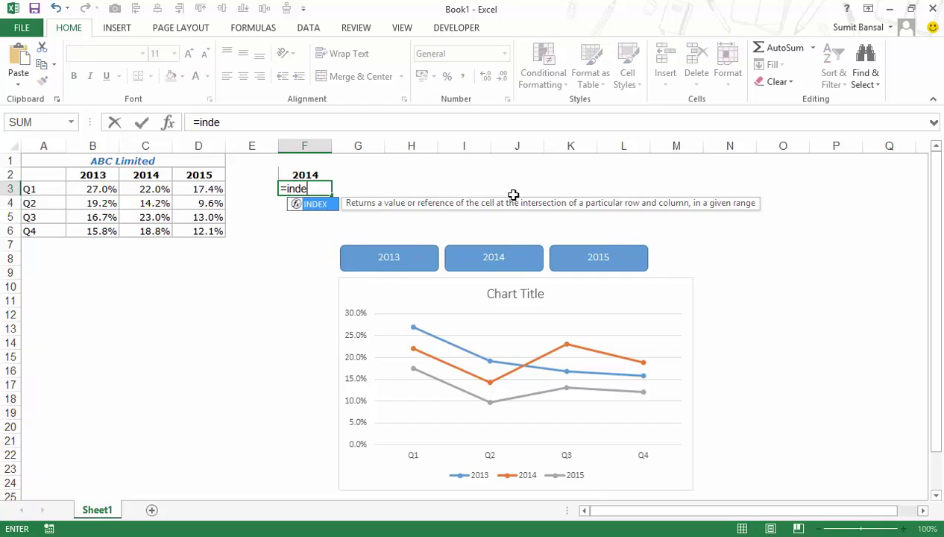
key("Tab")
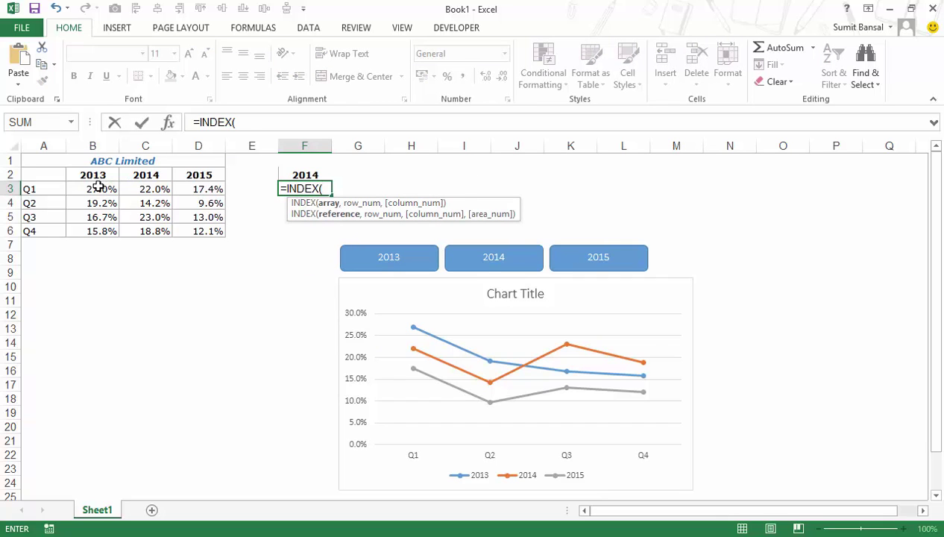
left_click_drag(97, 186, 197, 230)
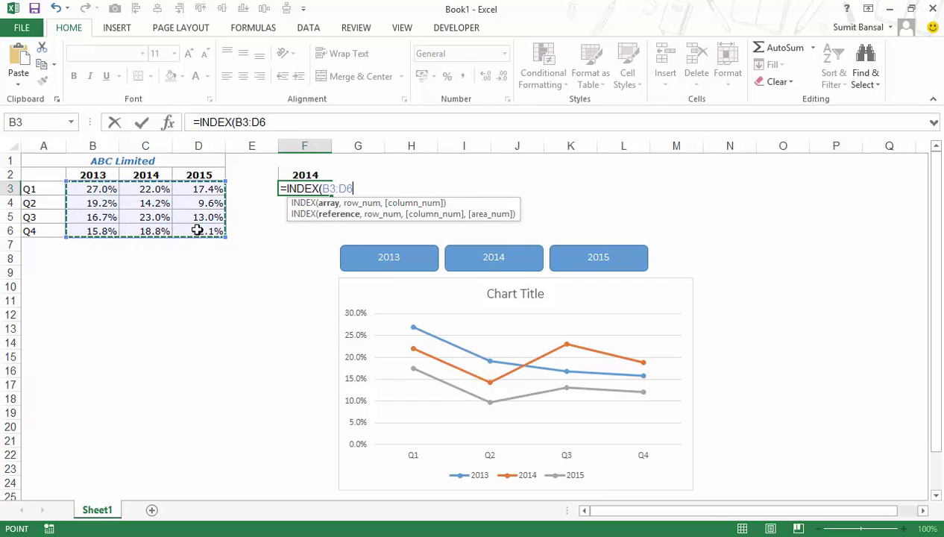
key("F4")
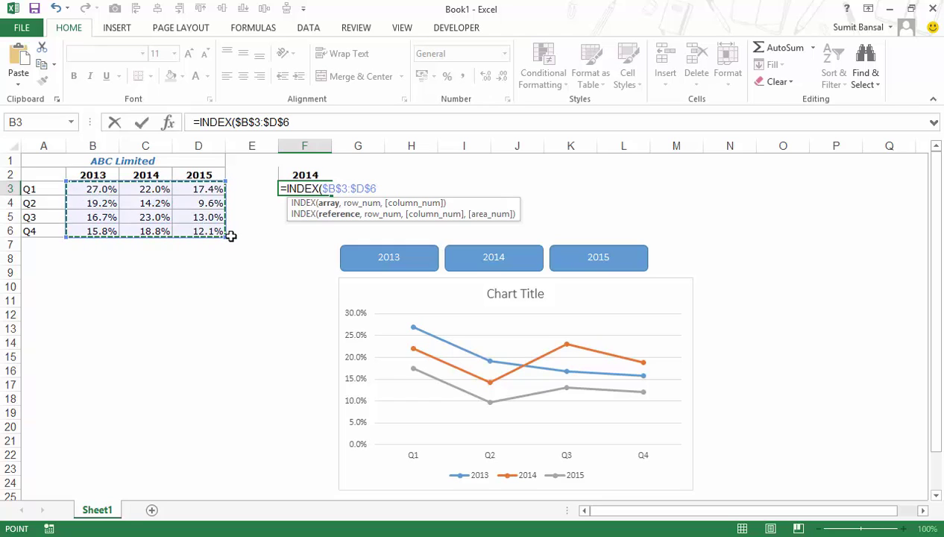
type(",")
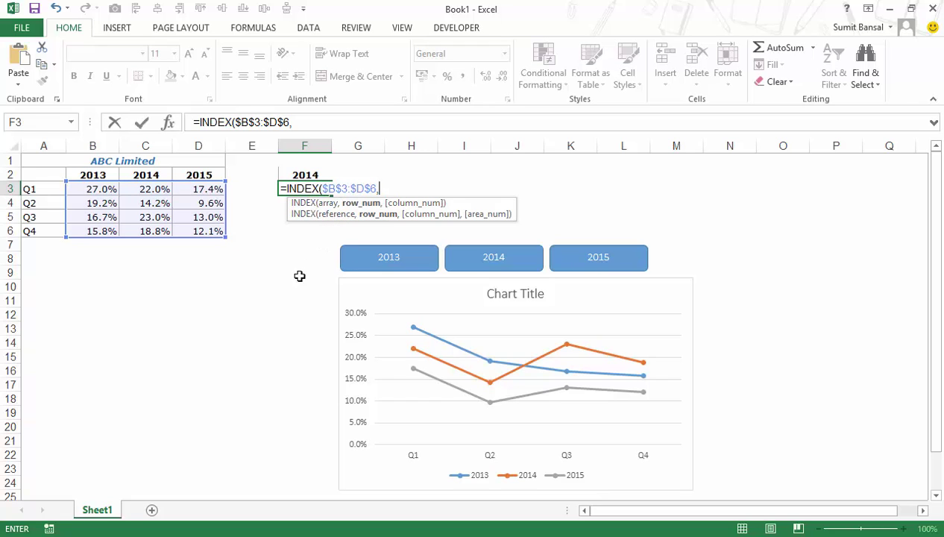
Add ROWS($E$3:E3) as the row number argument of the INDEX formula, with only the first reference absolute.
type("rows(")
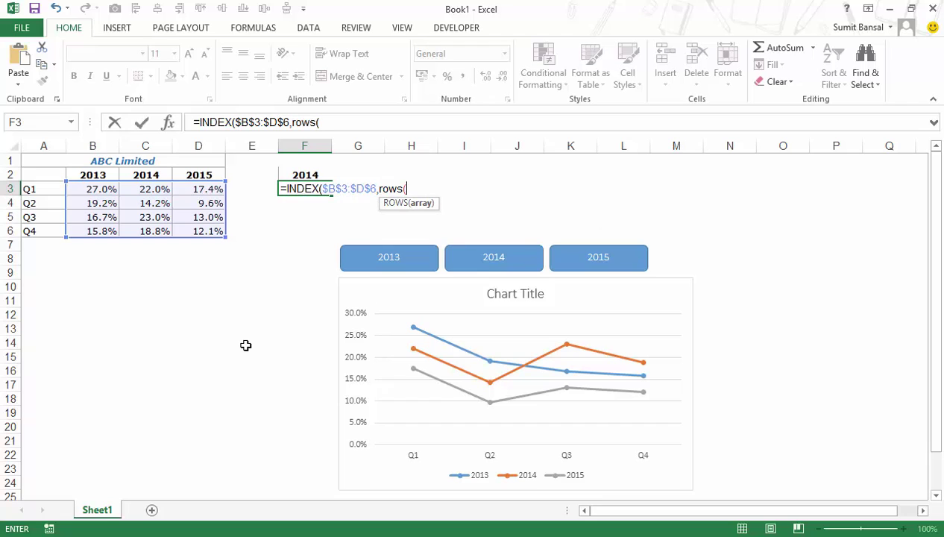
key("Left")
key("F8")
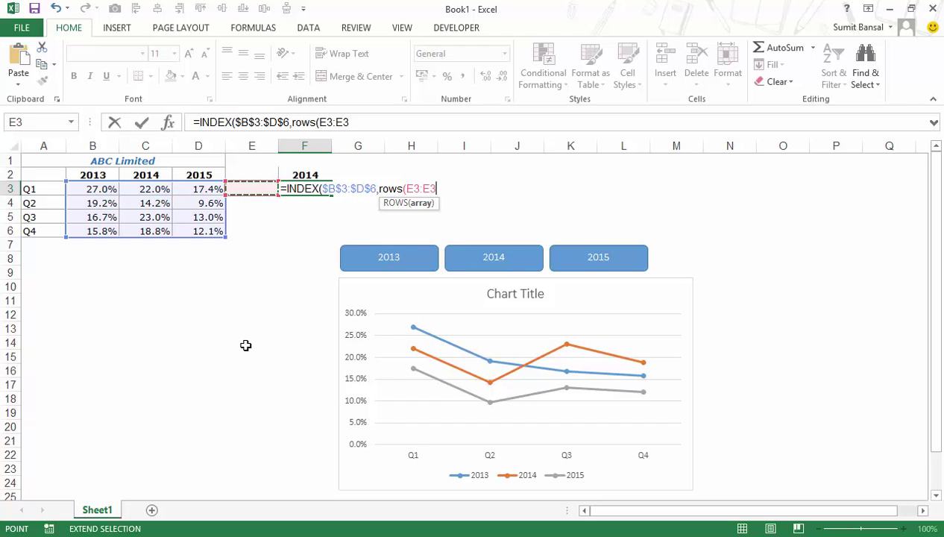
type(")")
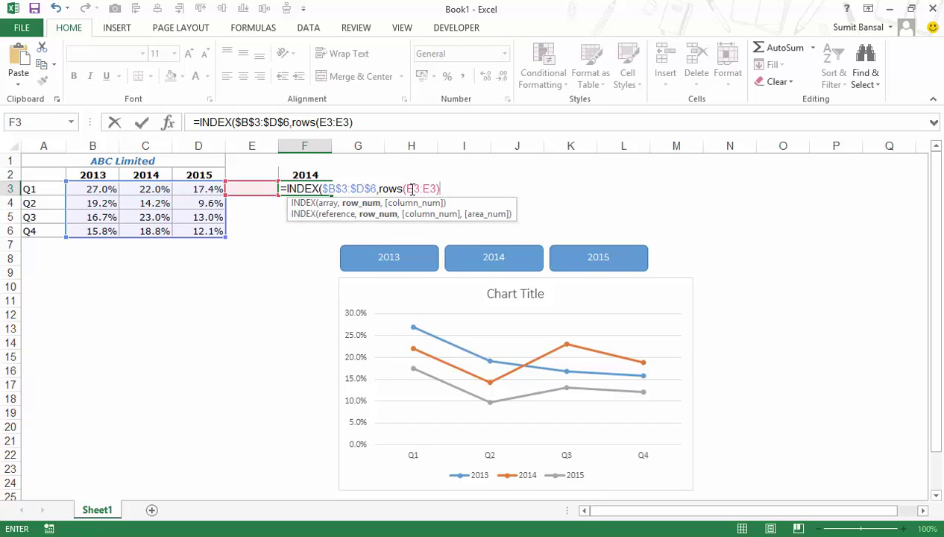
left_click(412, 189)
key("F4")
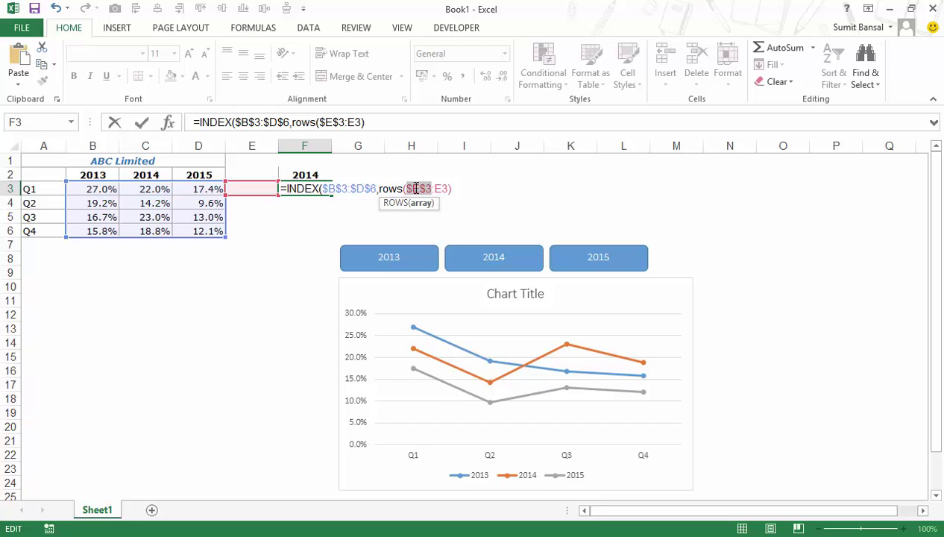
Add MATCH($F$2,$B$2:$D$2,0) as the column number argument of the INDEX formula in cell F3.
left_click(484, 191)
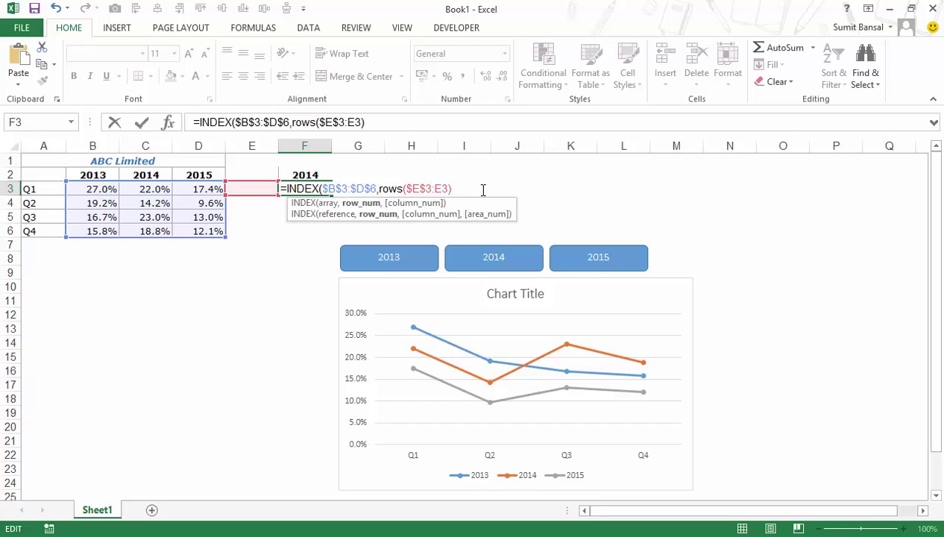
type(",")
type("match")
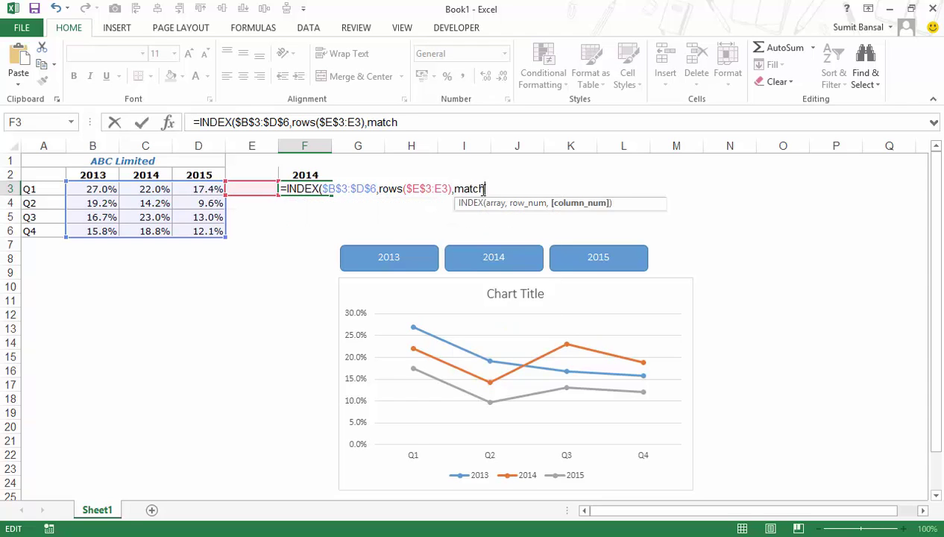
key("Tab")
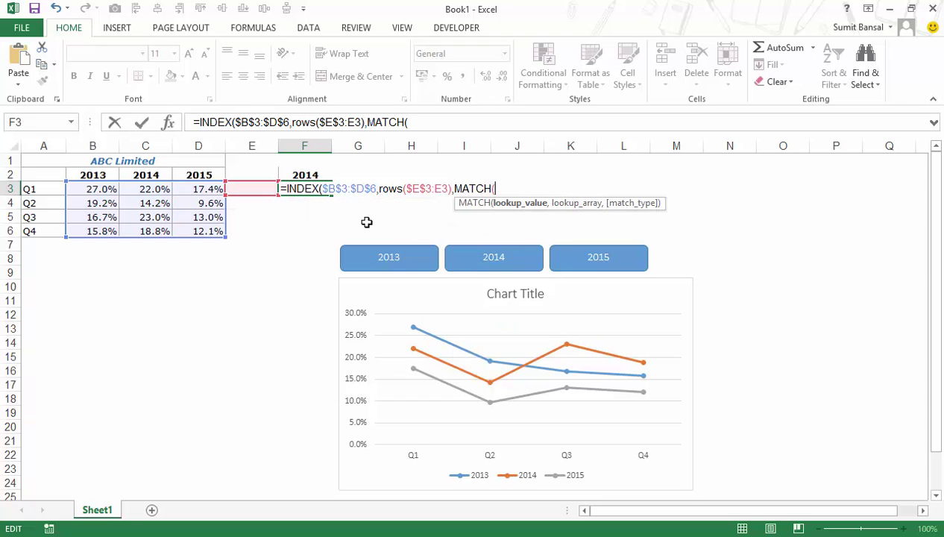
left_click(306, 175)
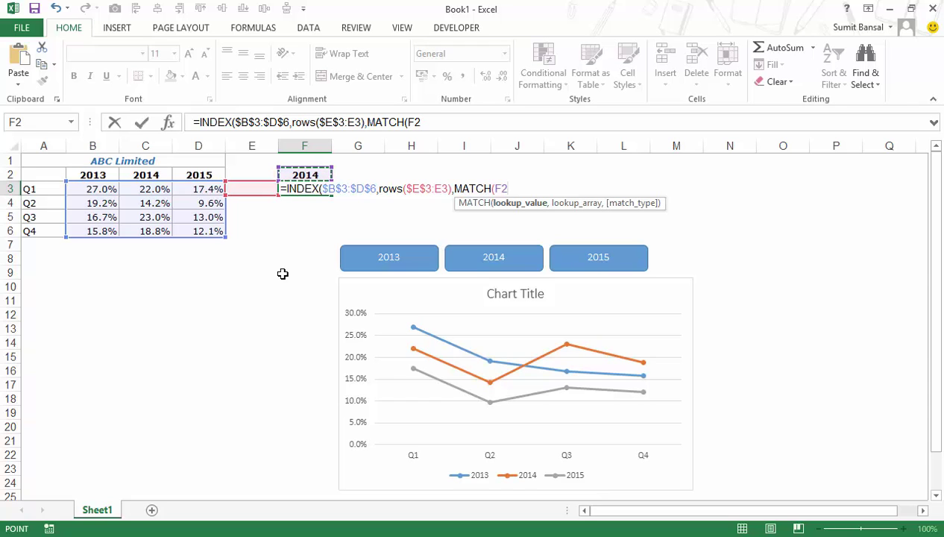
key("F4")
type(",")
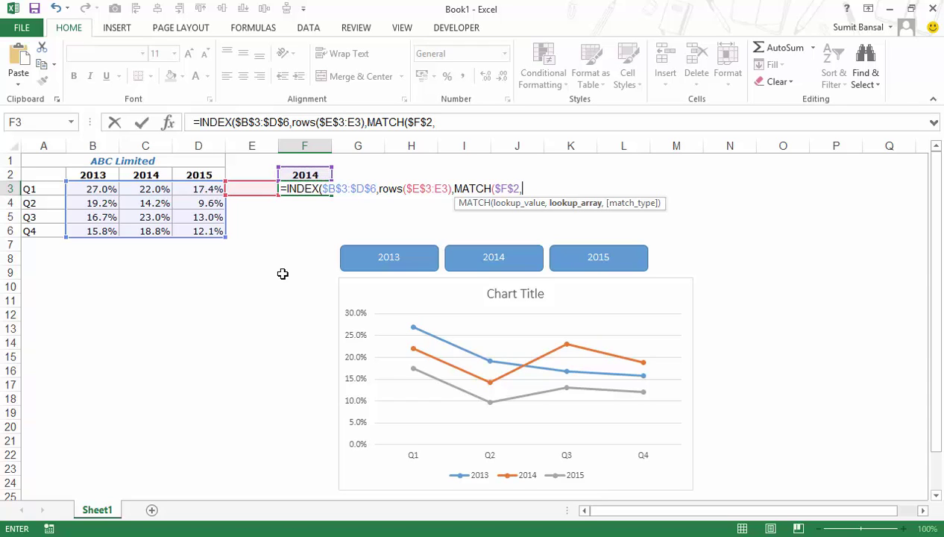
left_click_drag(88, 174, 218, 182)
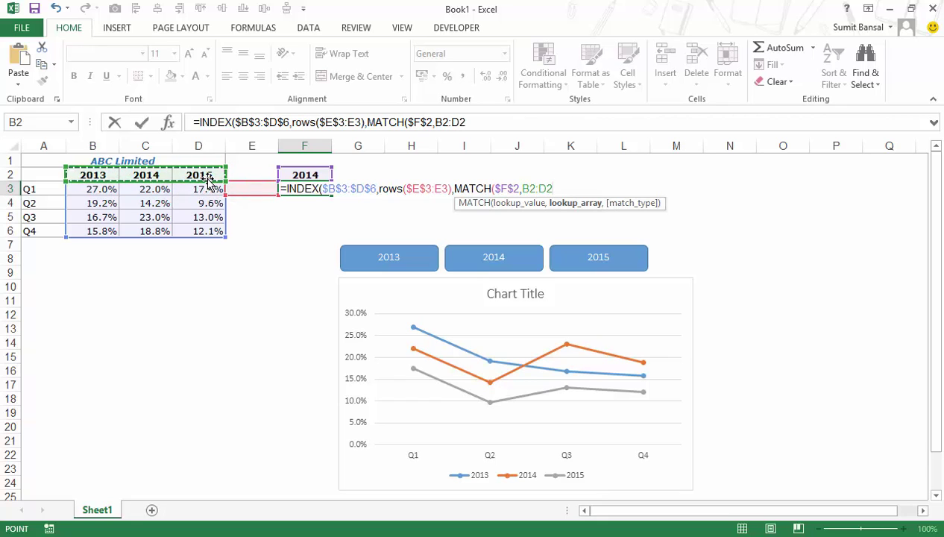
key("F4")
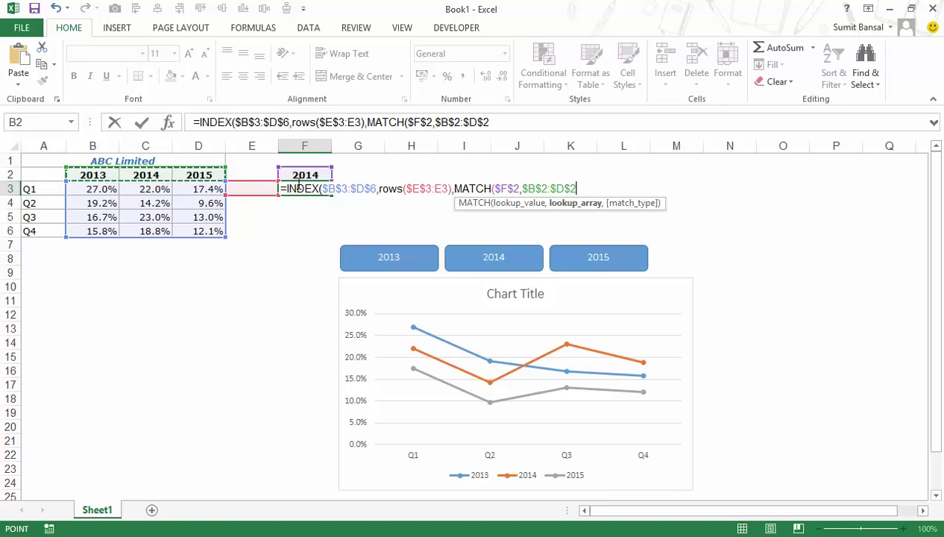
type(",0")
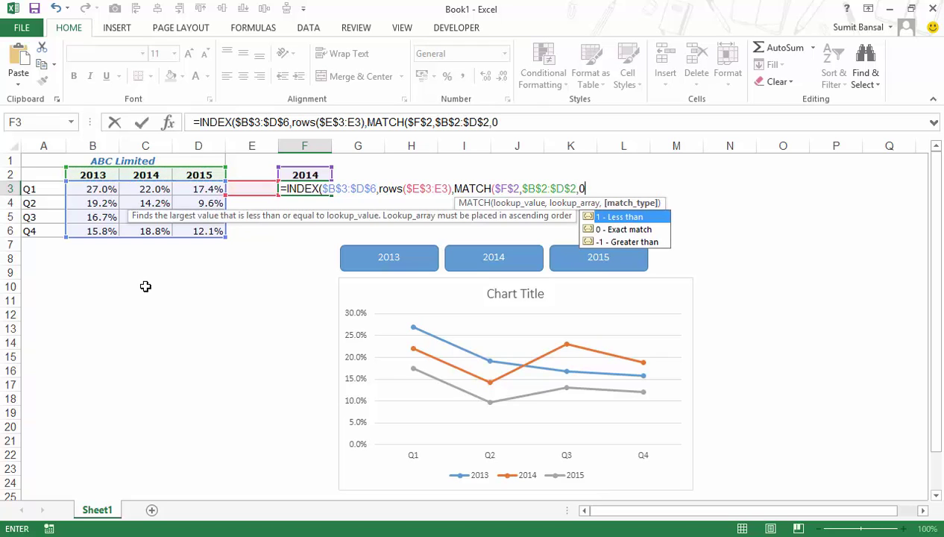
type(")")
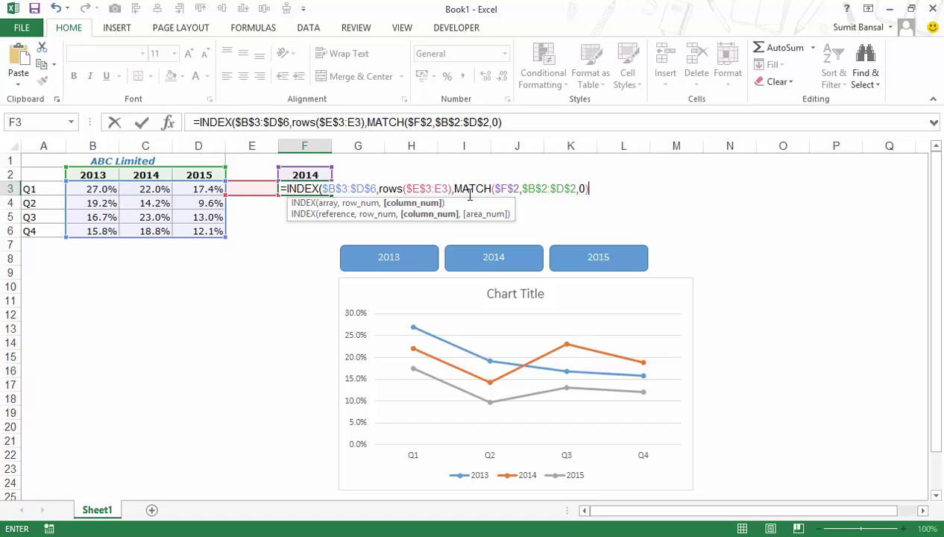
Evaluate the MATCH part of the formula in place to check its result, and restore the original expression.
left_click_drag(530, 185, 590, 186)
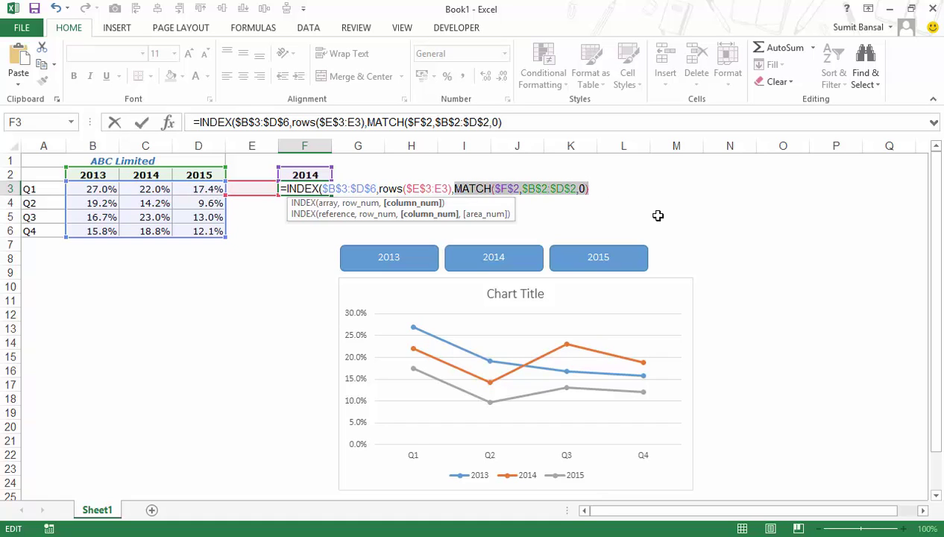
type("2")
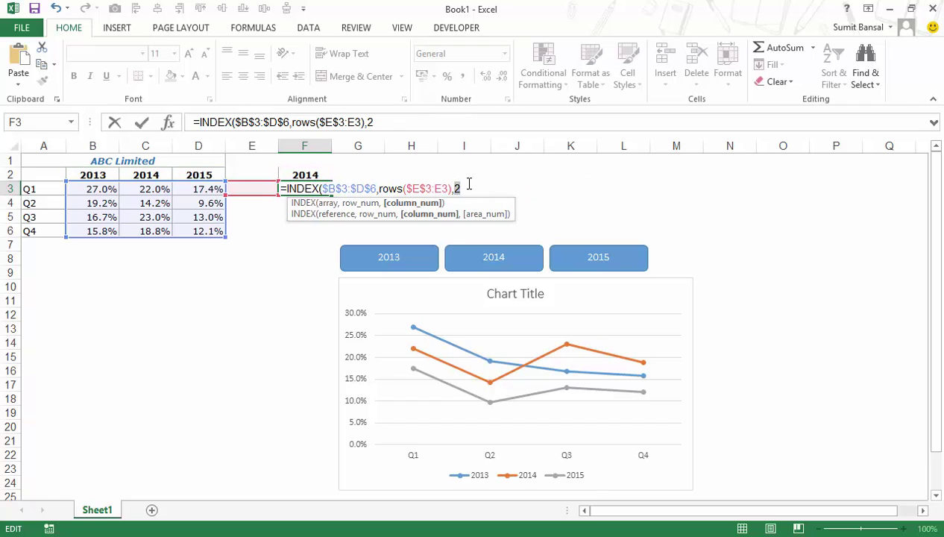
key("ctrl+z")
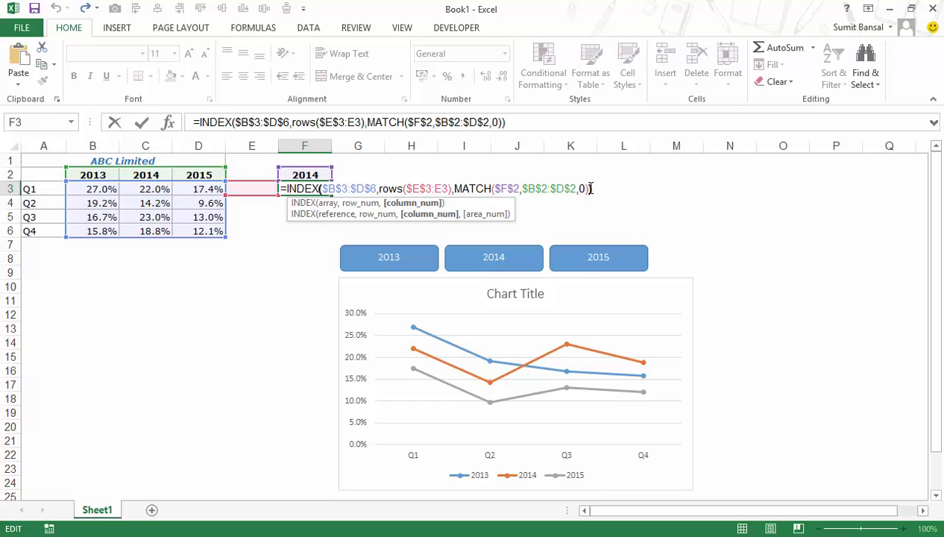
Complete the INDEX formula in F3 and fill it down through F6.
key("Return")
key("Up")
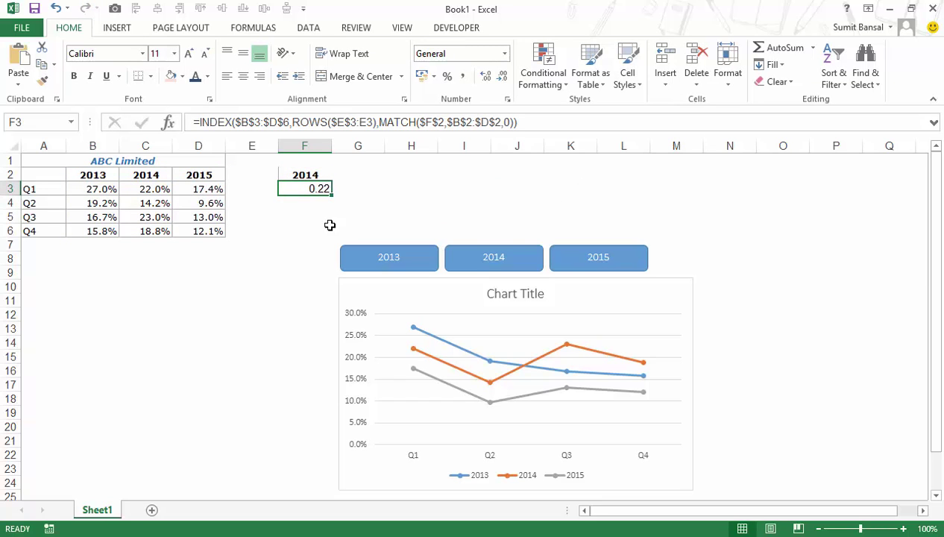
left_click(147, 188)
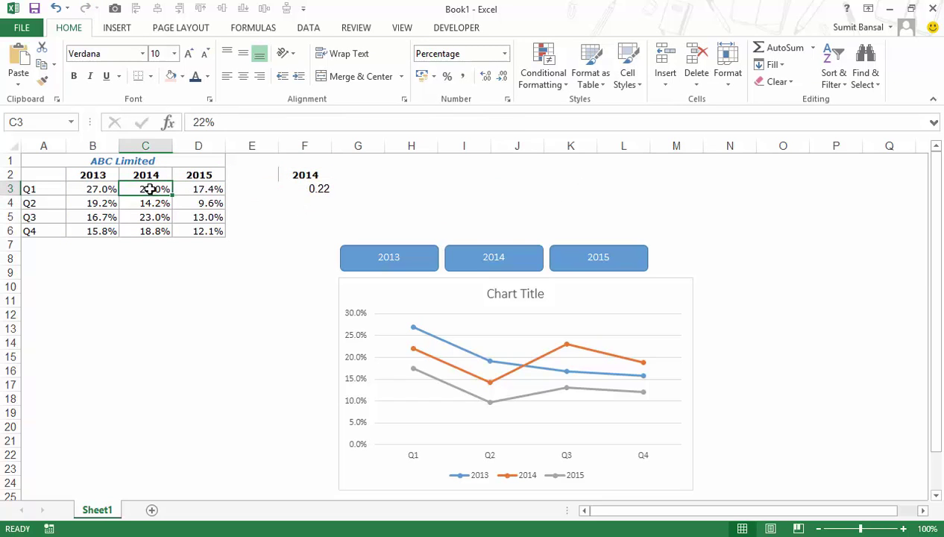
left_click(325, 189)
left_click_drag(331, 193, 330, 239)
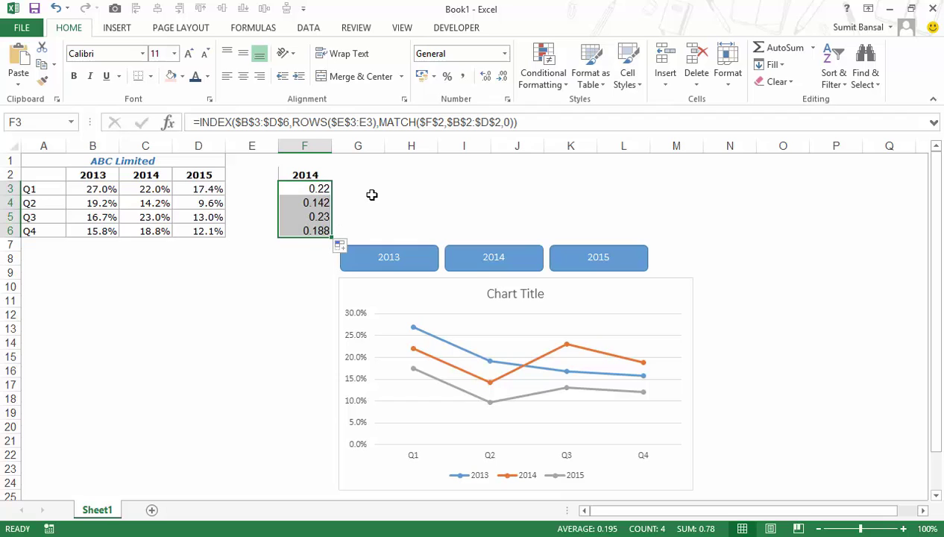
Copy the range F3:F6 and paste it into the line chart as an additional data series.
key("ctrl+c")
left_click(442, 298)
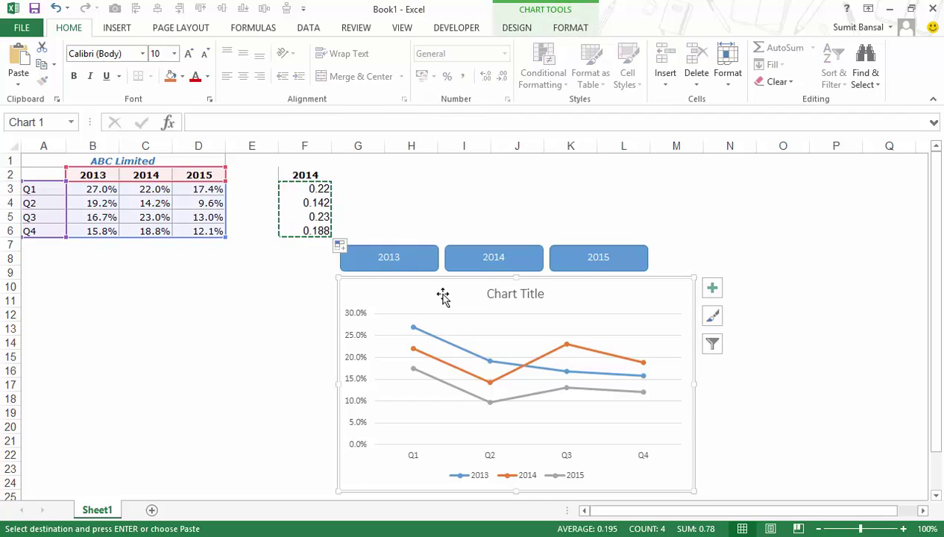
key("ctrl+v")
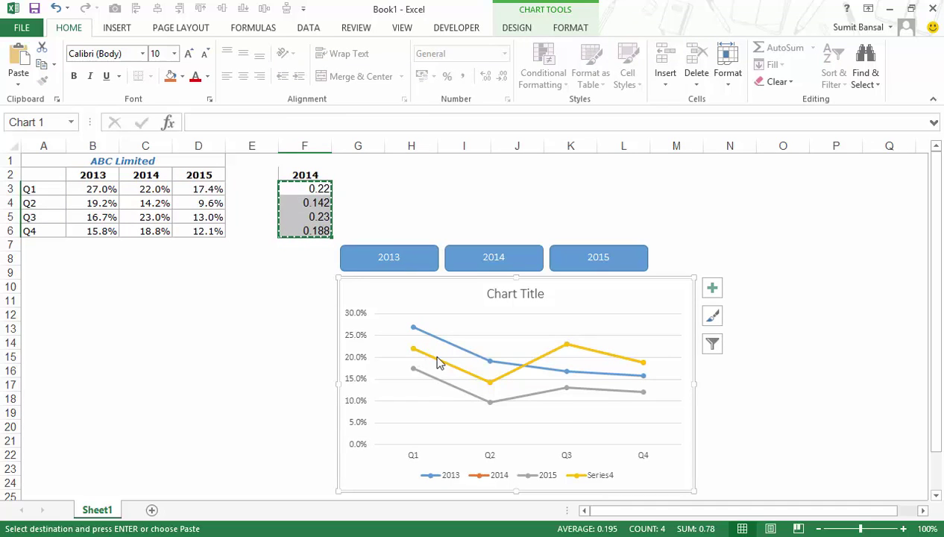
mouse_move(481, 388)
key("ctrl+z")
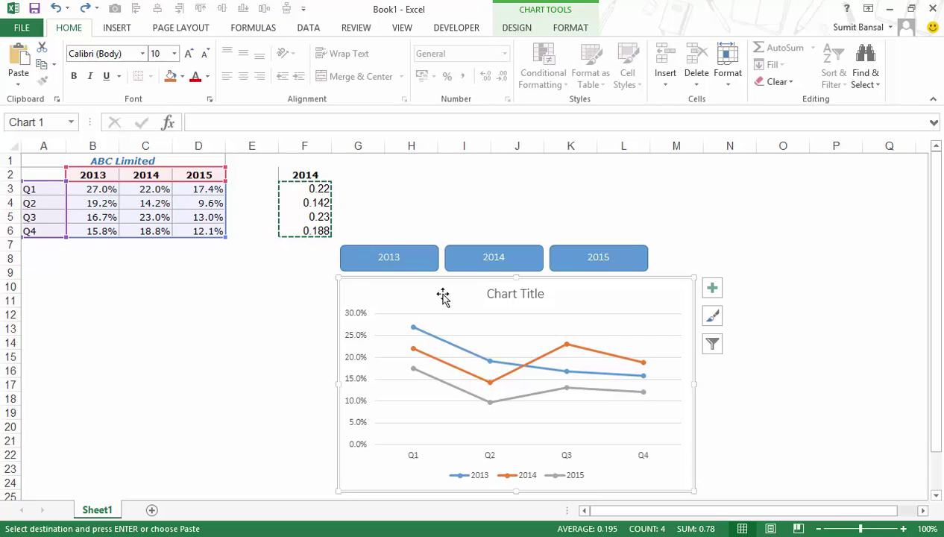
left_click_drag(306, 188, 310, 231)
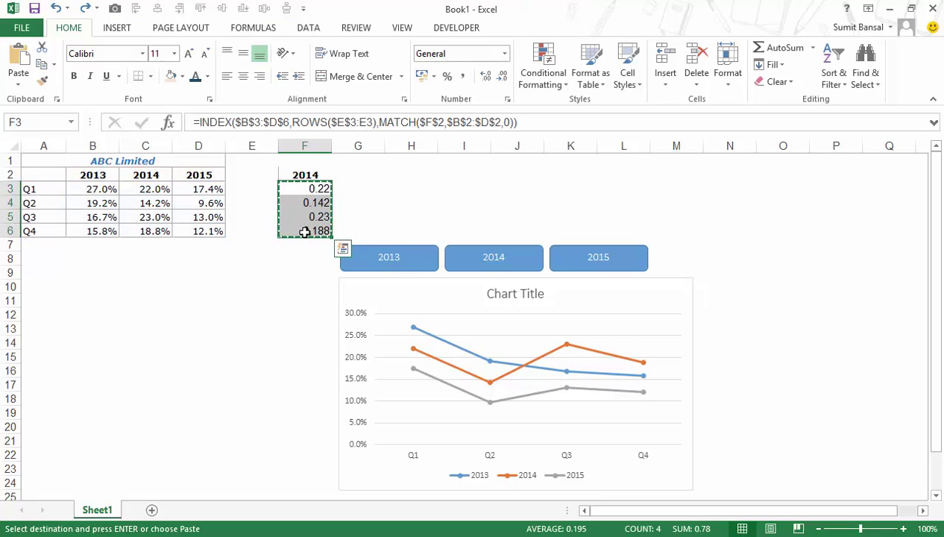
left_click(437, 294)
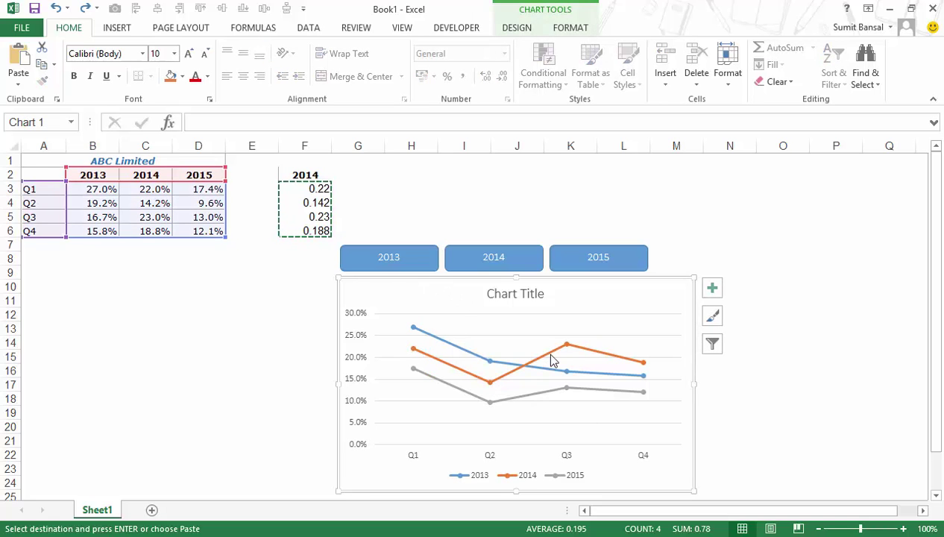
key("ctrl+v")
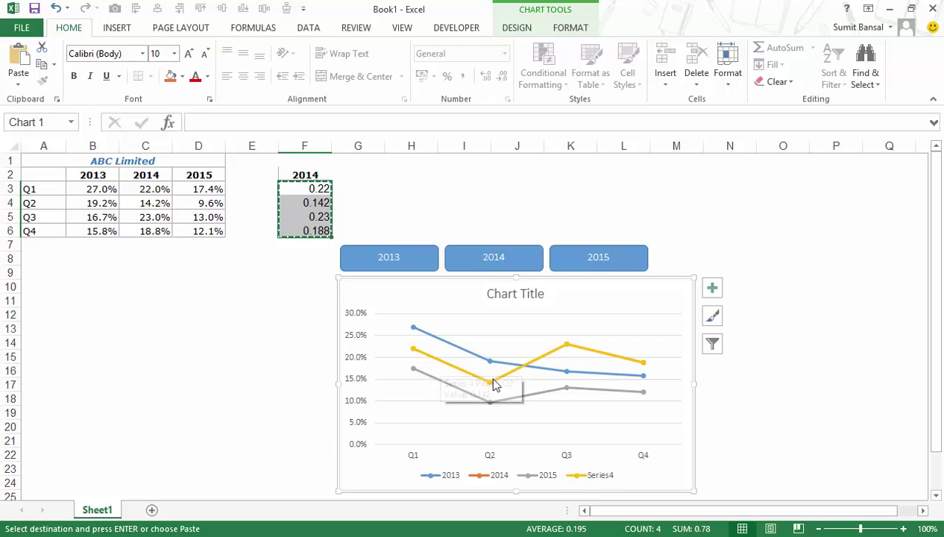
Format the new F3:F6 data series in the chart to have no connecting line.
left_click(430, 361)
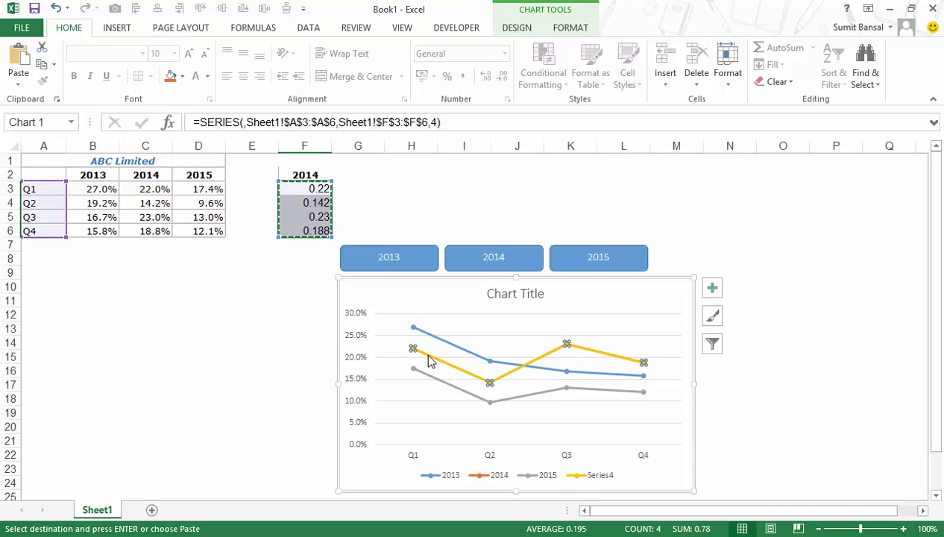
right_click(429, 361)
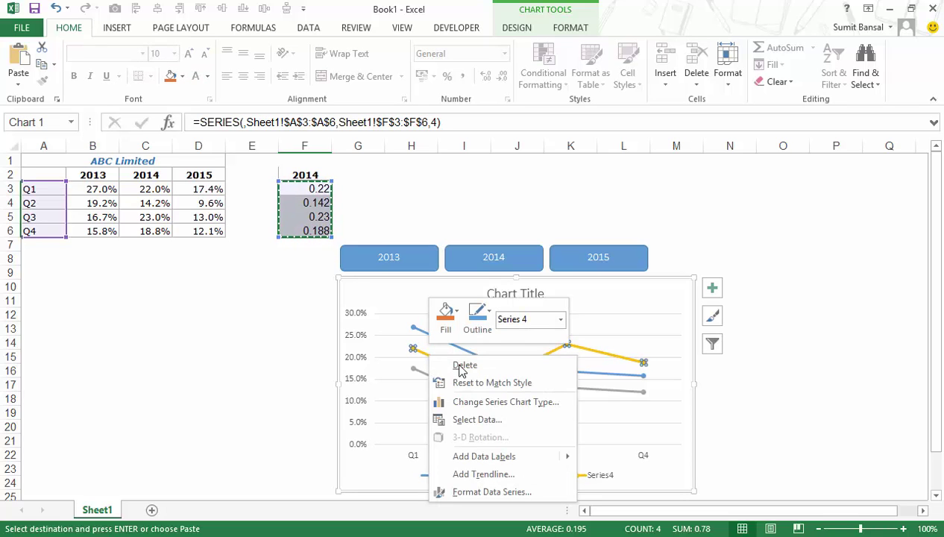
left_click(492, 493)
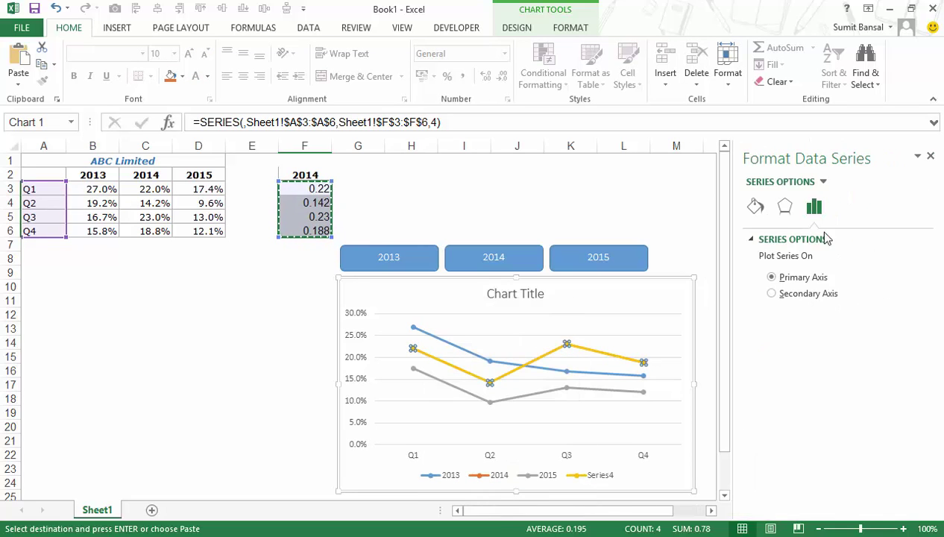
left_click(760, 208)
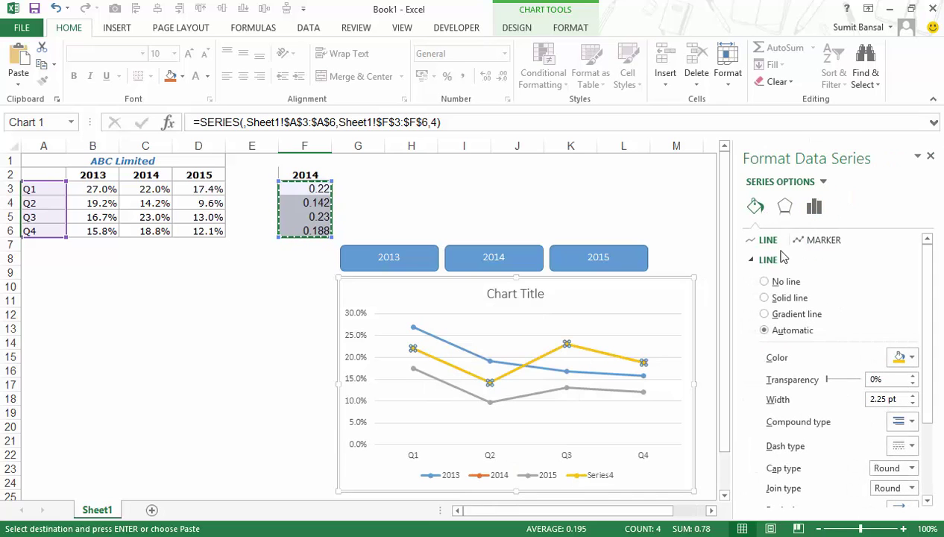
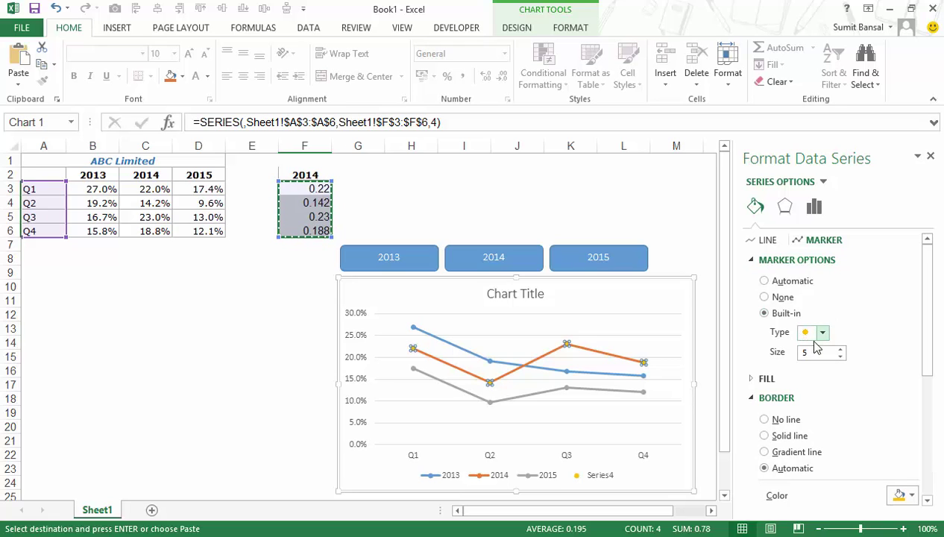
Set the new series' built-in circle markers to size 15 with no fill.
left_click(823, 333)
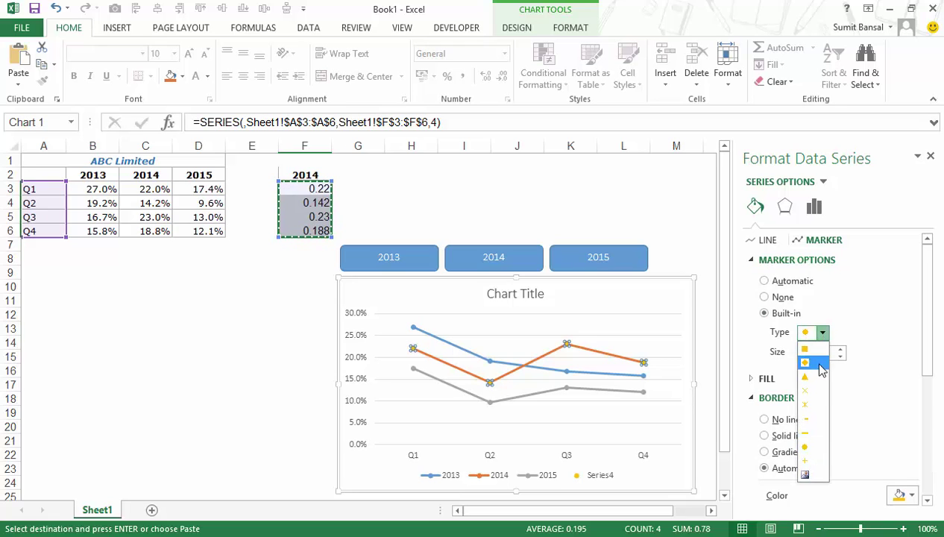
left_click(823, 332)
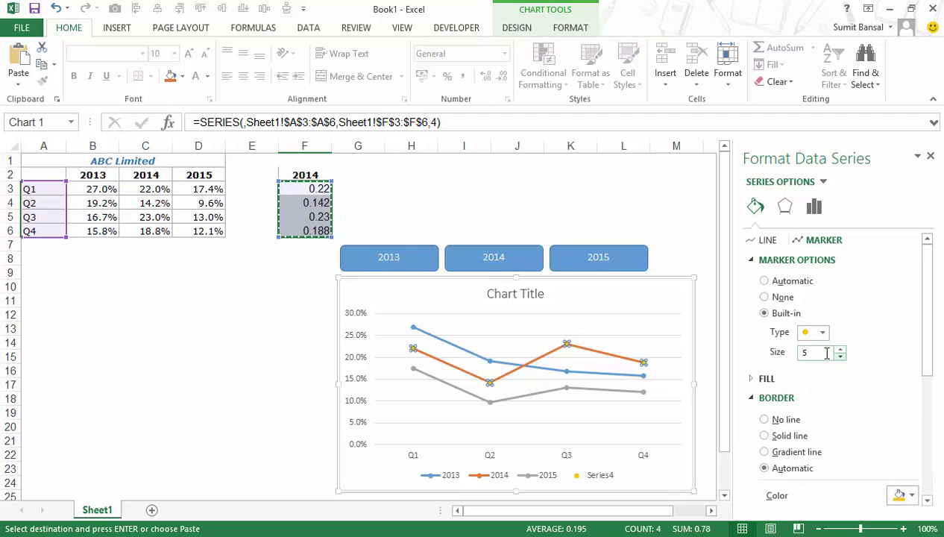
left_click(798, 356)
left_click(755, 381)
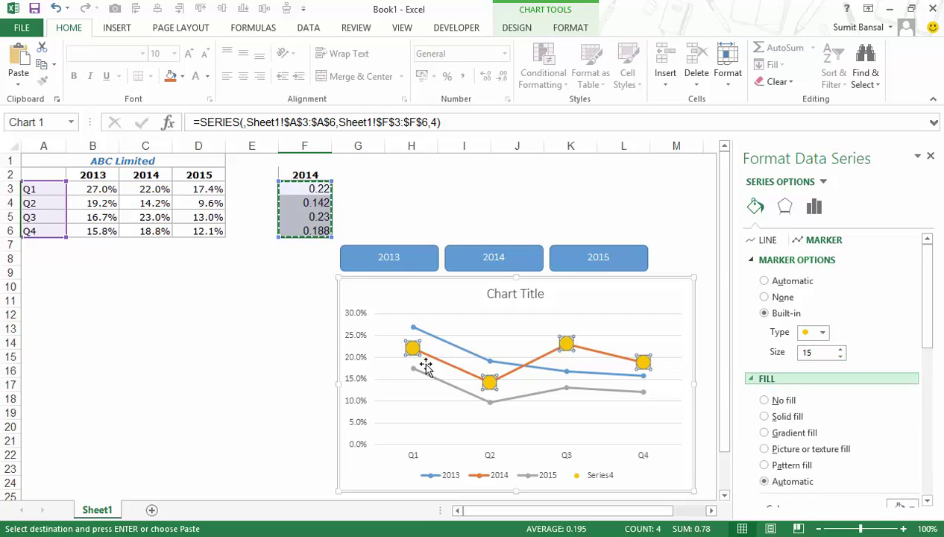
left_click(774, 403)
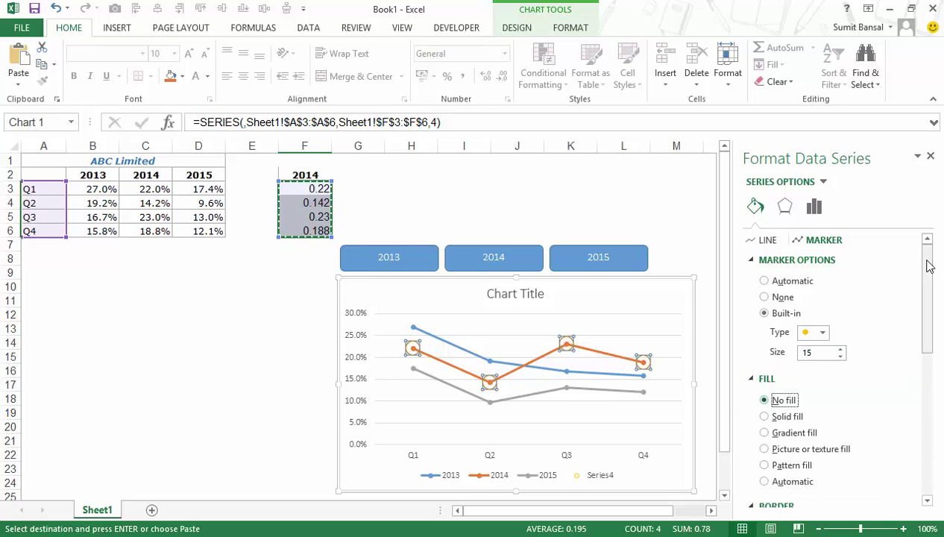
Give the markers of the new series a solid dark red border 1.25 pt wide.
left_click_drag(927, 265, 927, 330)
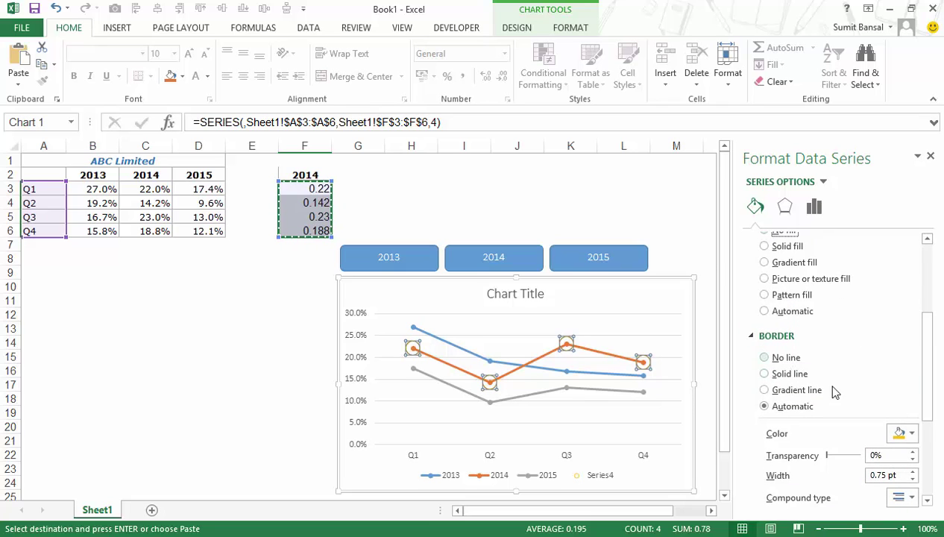
left_click(911, 434)
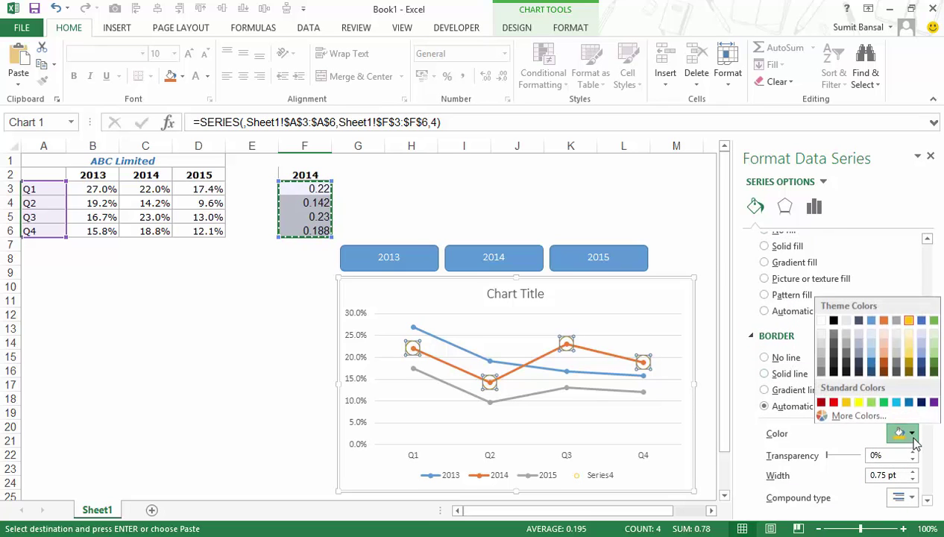
left_click(822, 401)
left_click_drag(935, 348, 930, 383)
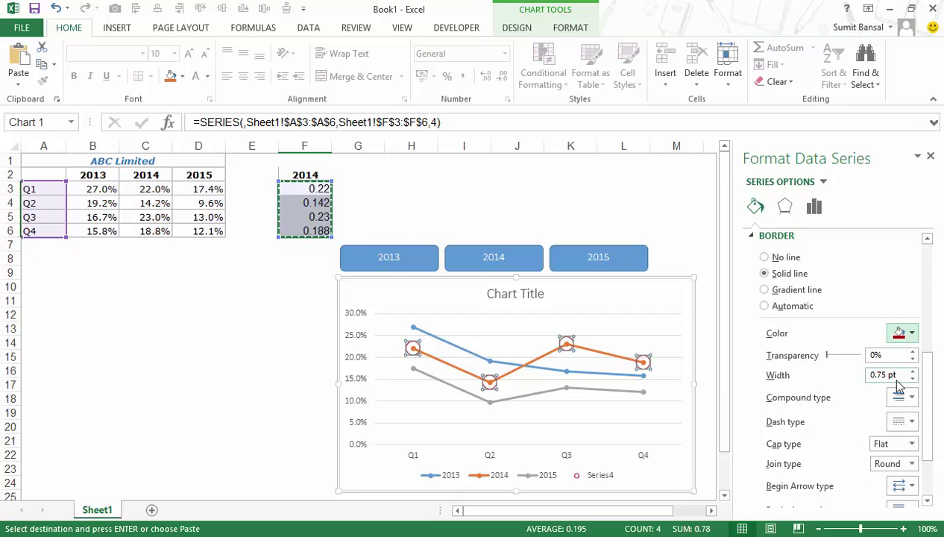
left_click(913, 372)
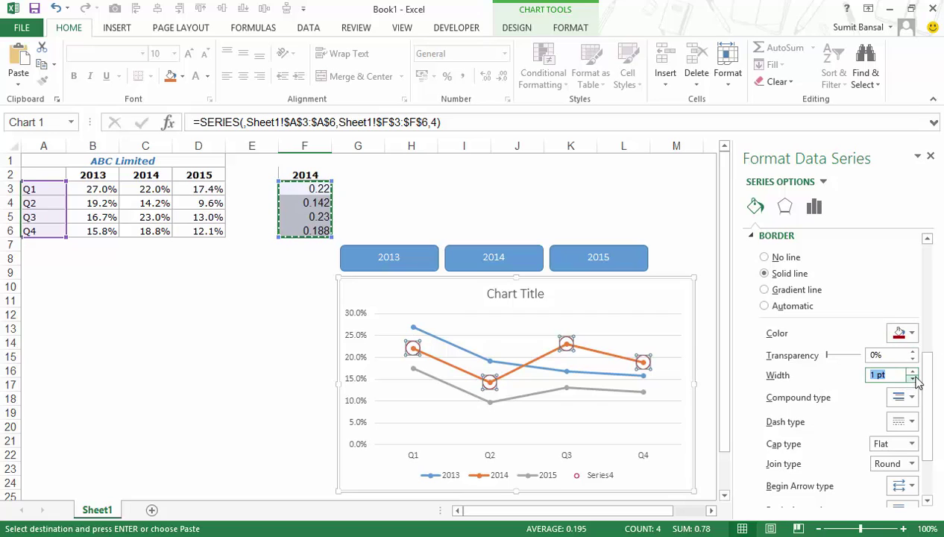
left_click(913, 372)
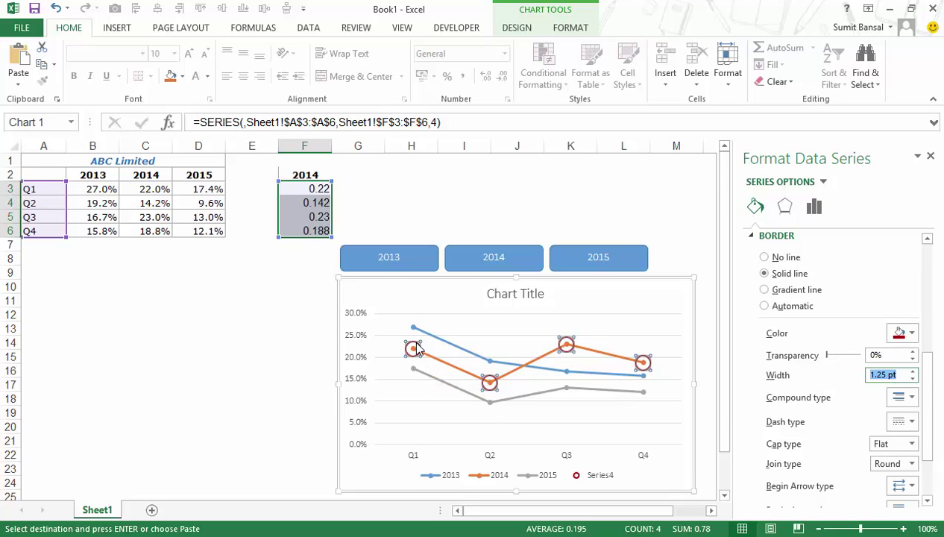
Set the dash type of the circle markers' border to Dash.
left_click(912, 423)
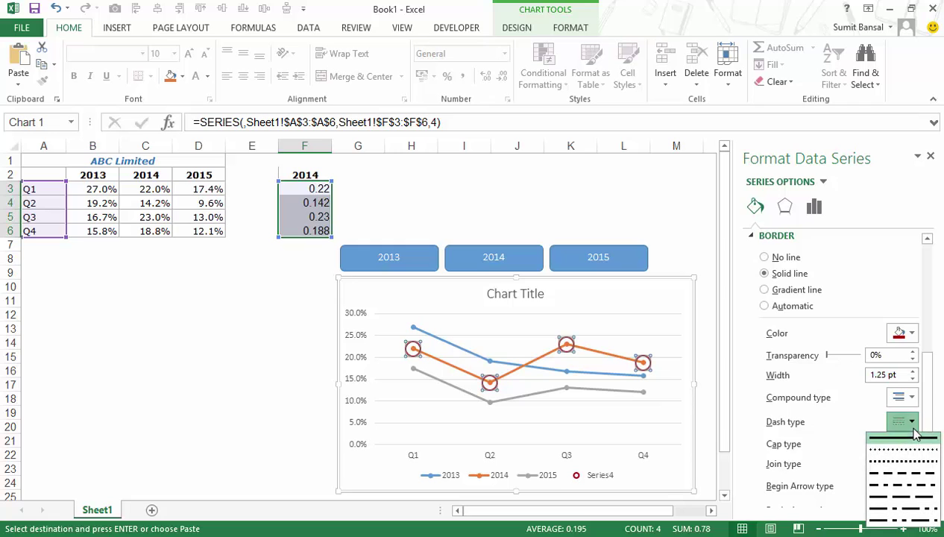
left_click(912, 474)
left_click(221, 328)
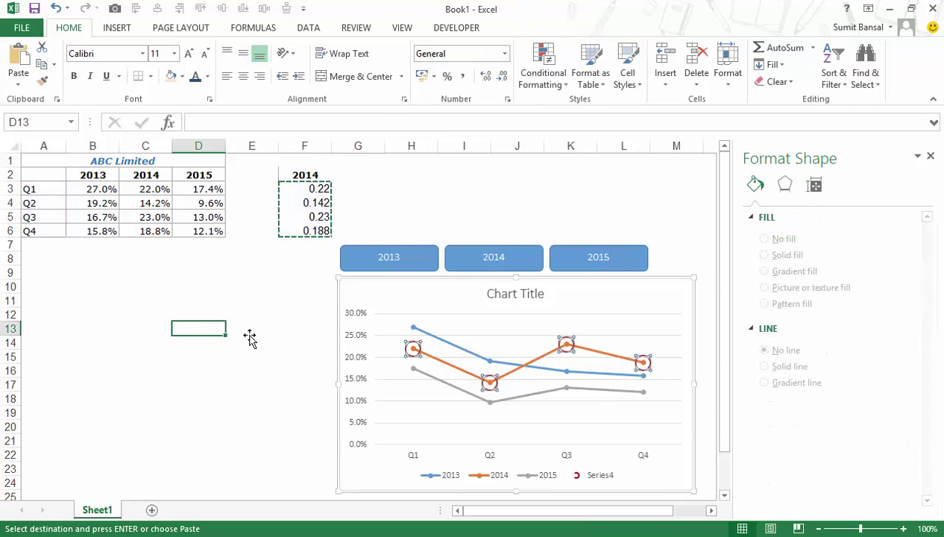
left_click(250, 332)
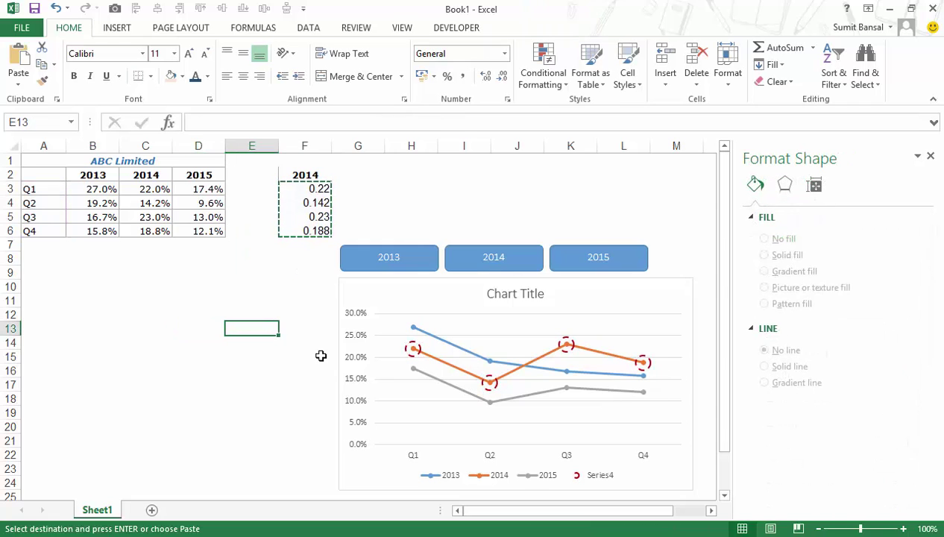
Set the border dash type of the F3:F6 series' circle markers to Square Dot and close the formatting pane.
left_click(490, 382)
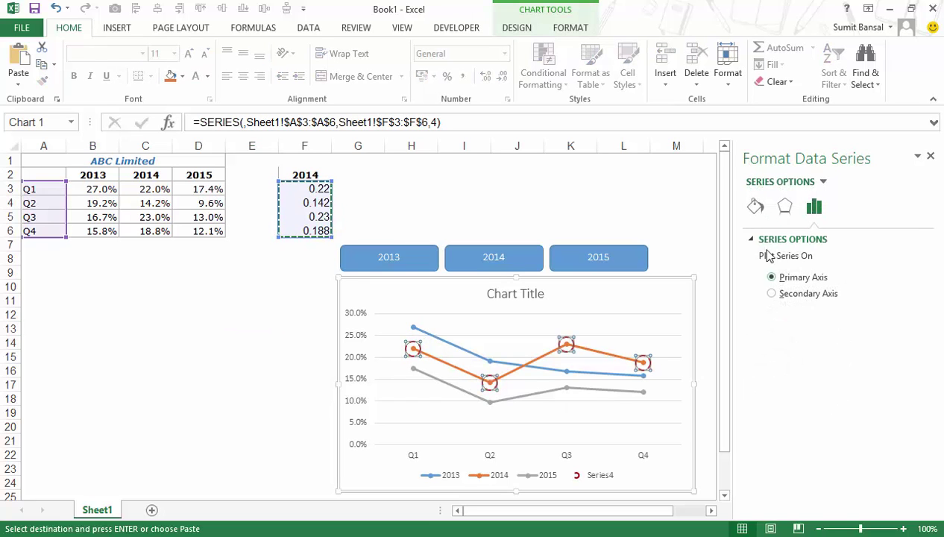
left_click(755, 207)
left_click(822, 240)
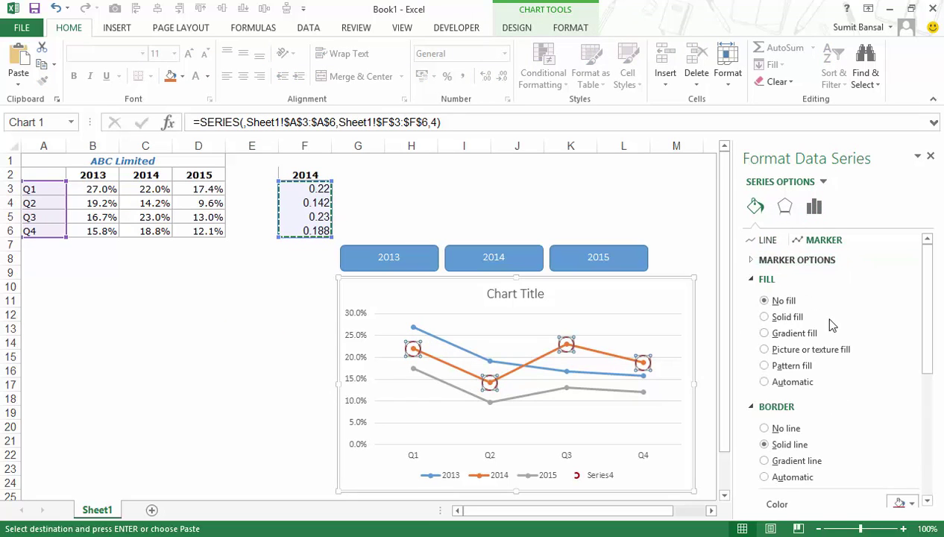
left_click_drag(929, 379, 929, 482)
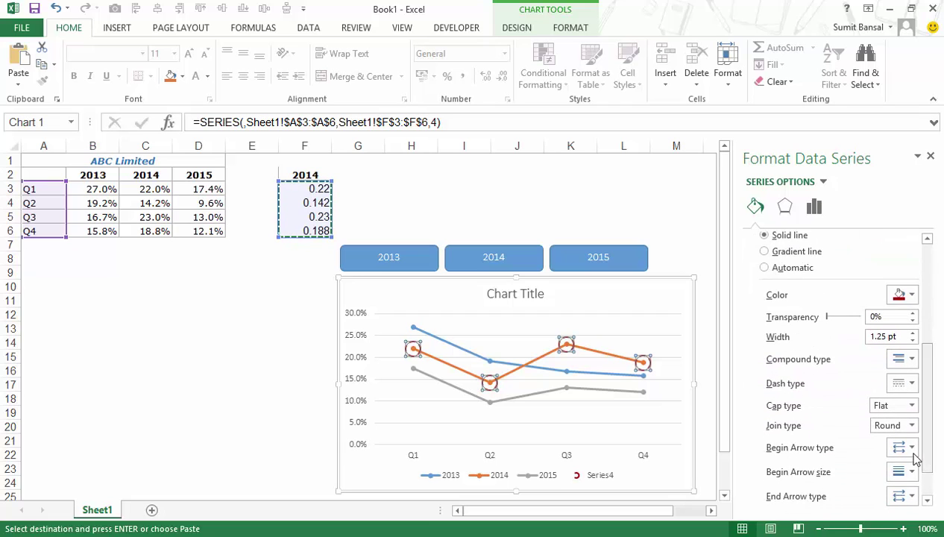
left_click(910, 384)
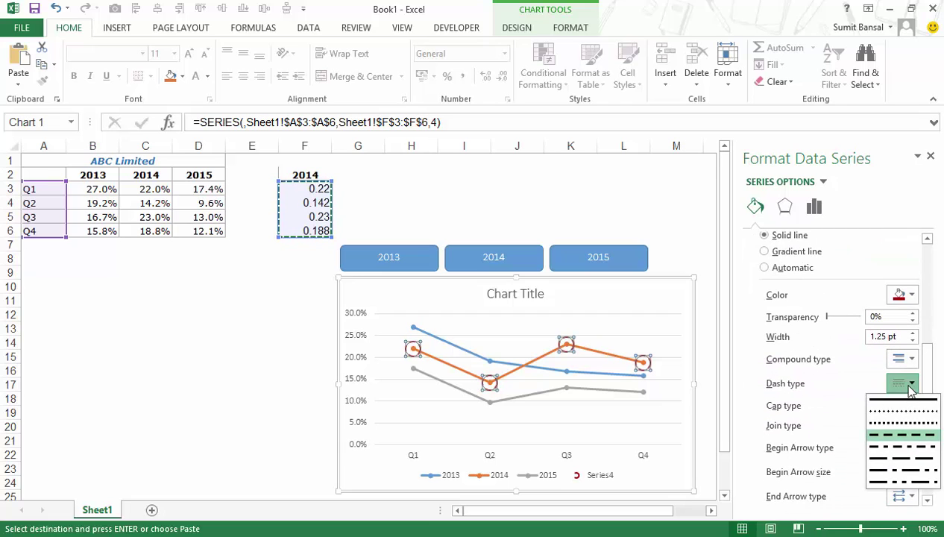
left_click(909, 425)
left_click(194, 343)
left_click(302, 358)
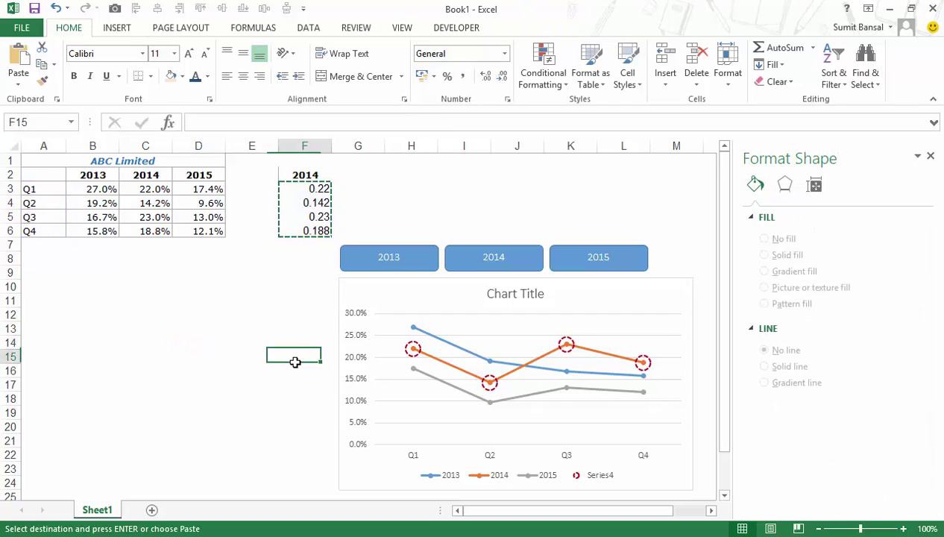
left_click(931, 156)
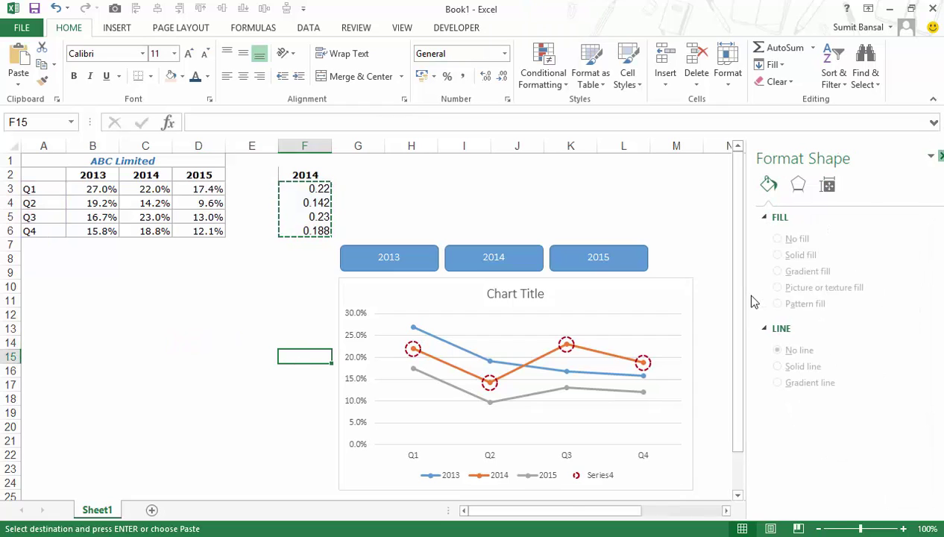
Enter 2013 as the selected year in cell F2 to test the circle markers.
left_click(302, 174)
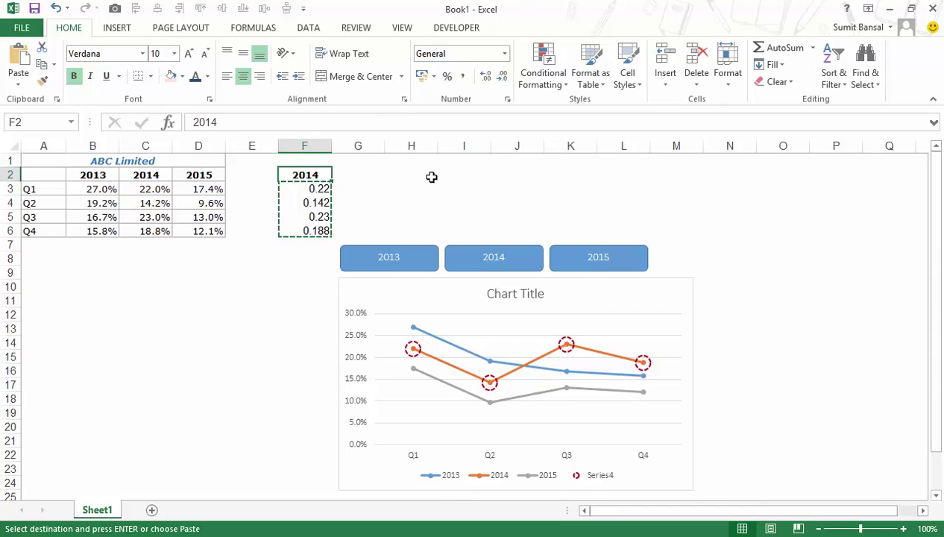
type("201")
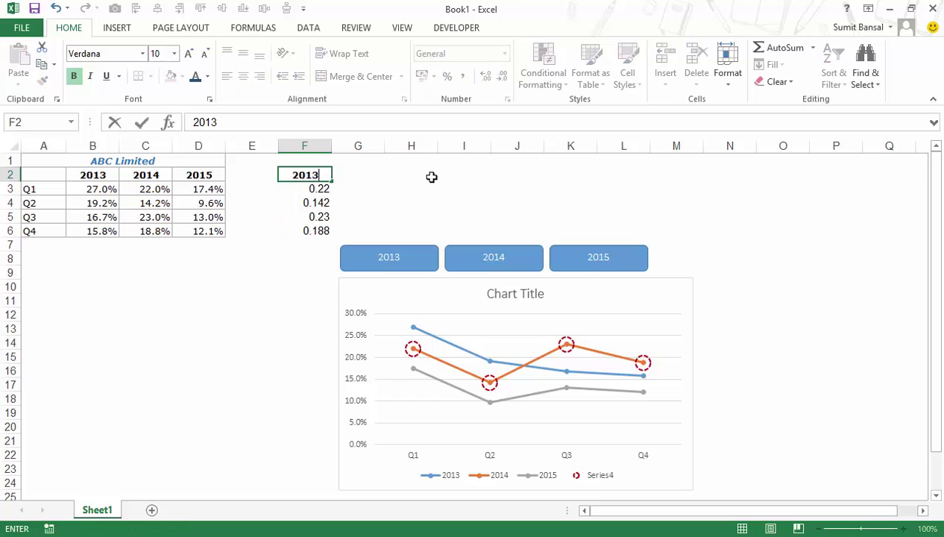
key("Return")
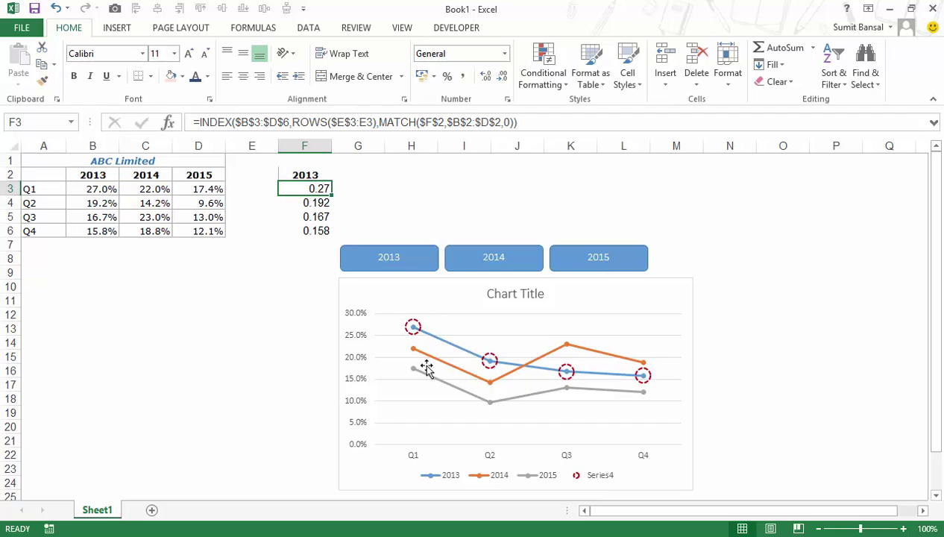
Add data labels to the circle-marker series in the line chart.
mouse_move(419, 334)
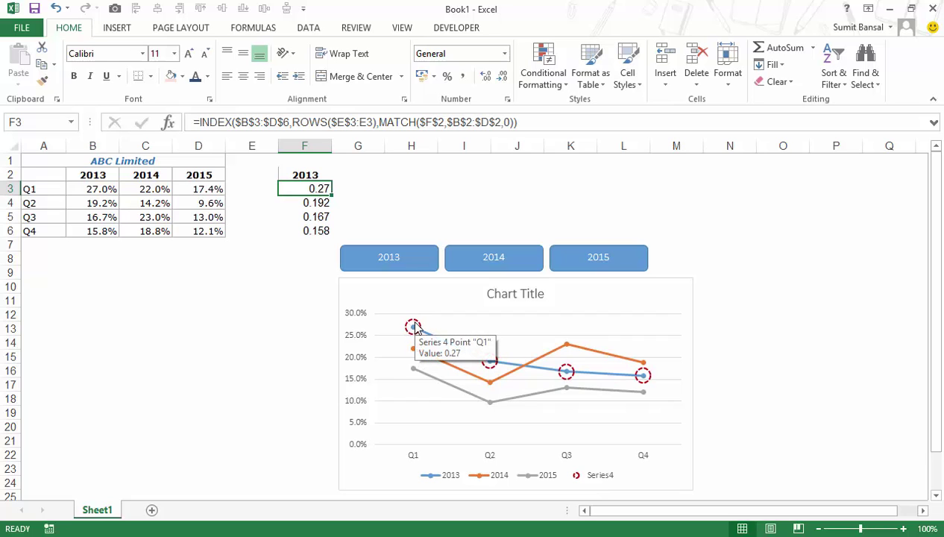
right_click(414, 327)
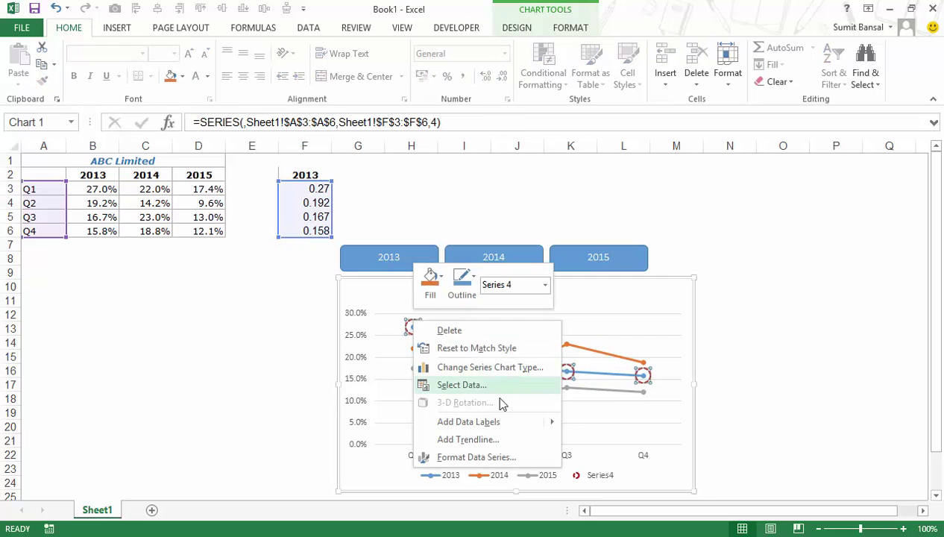
mouse_move(508, 424)
left_click(600, 424)
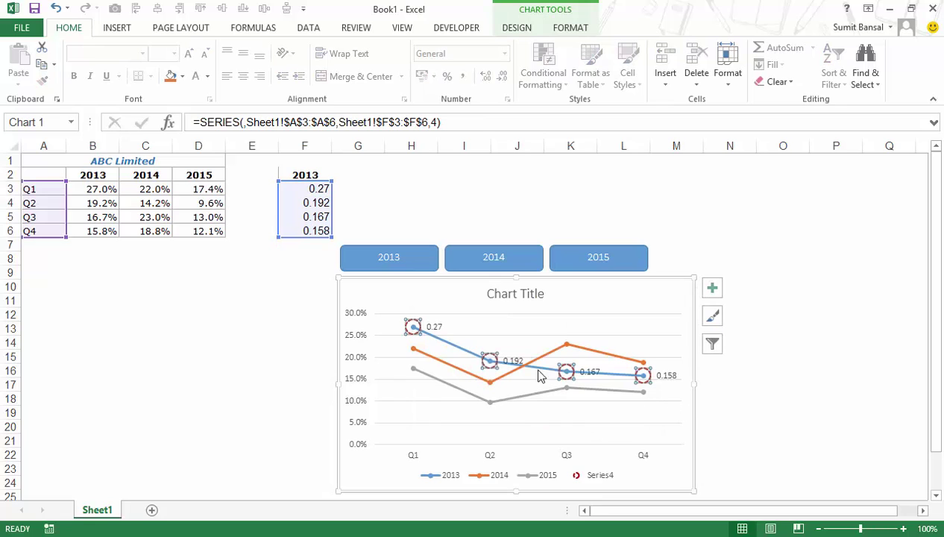
Format the circle series' data labels as Percentage with 1 decimal place and close the formatting pane.
left_click(433, 329)
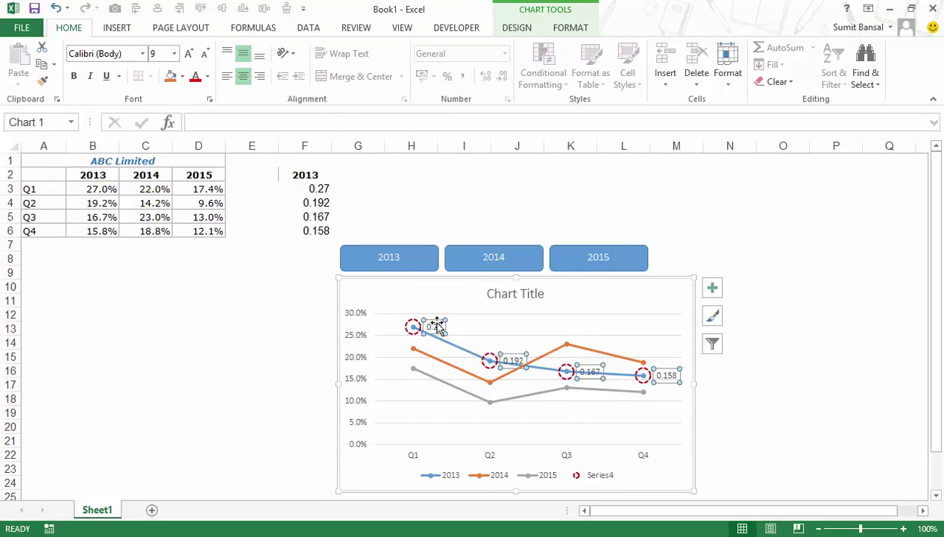
right_click(437, 329)
left_click(495, 481)
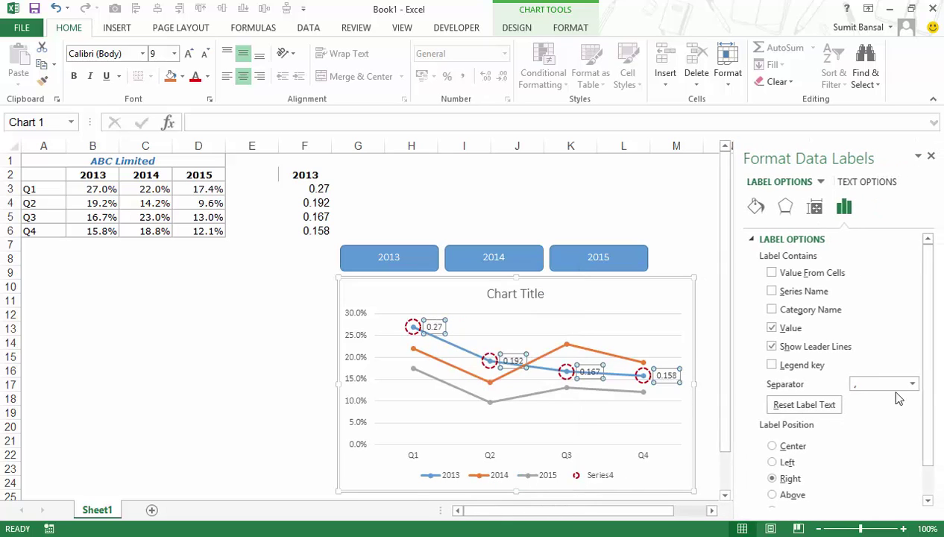
scroll(930, 317, "down", 2)
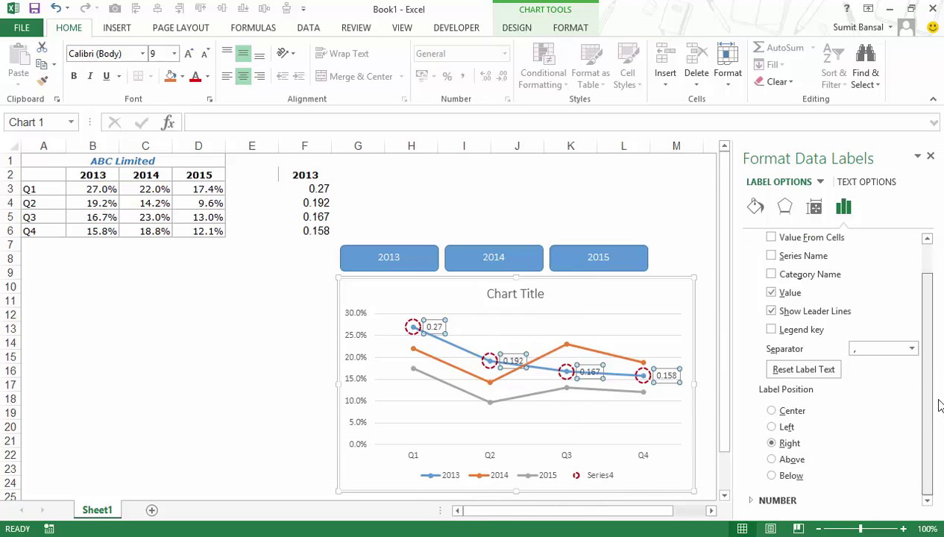
left_click(758, 502)
left_click(901, 464)
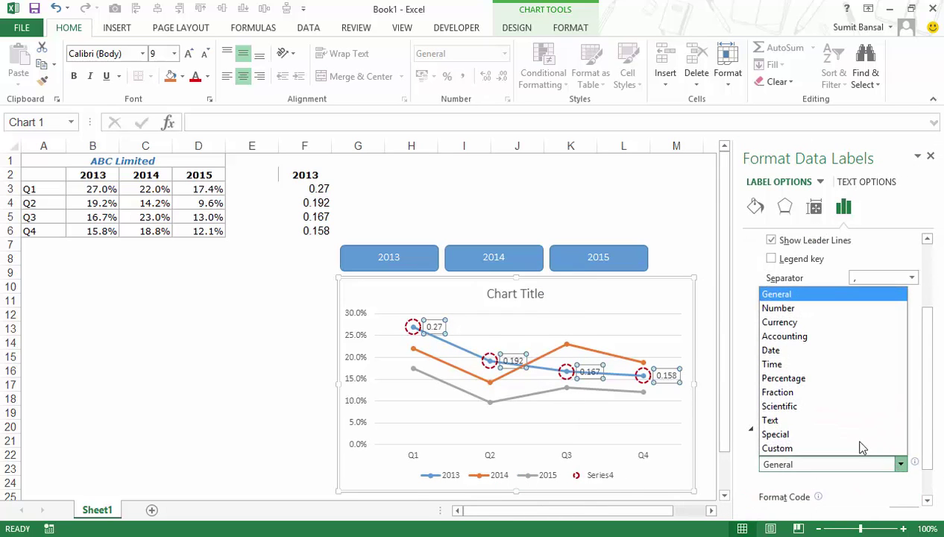
left_click(802, 381)
scroll(937, 390, "down", 1)
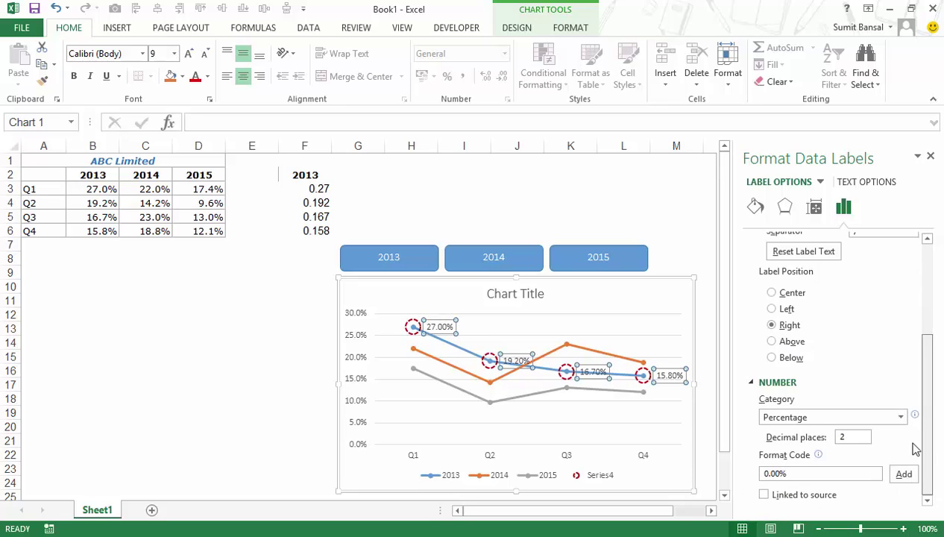
left_click_drag(850, 438, 831, 438)
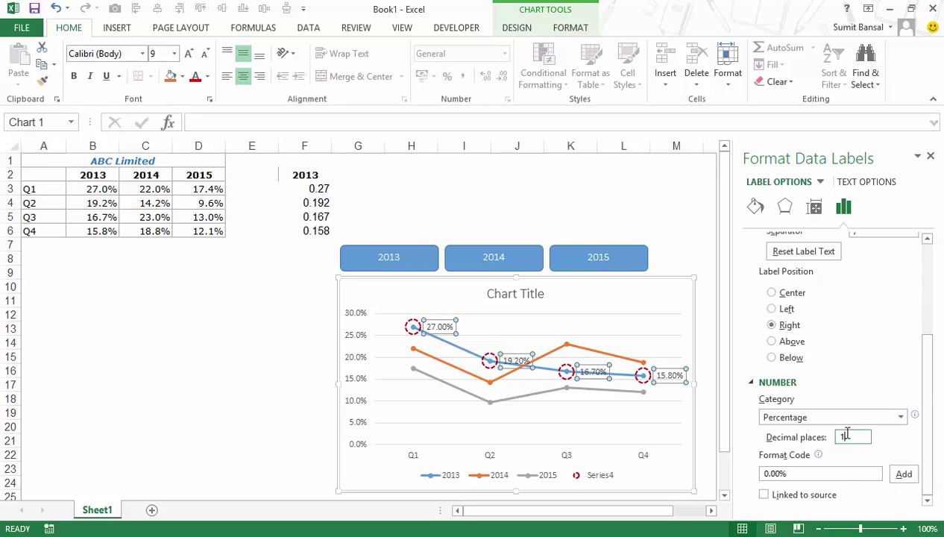
left_click(931, 158)
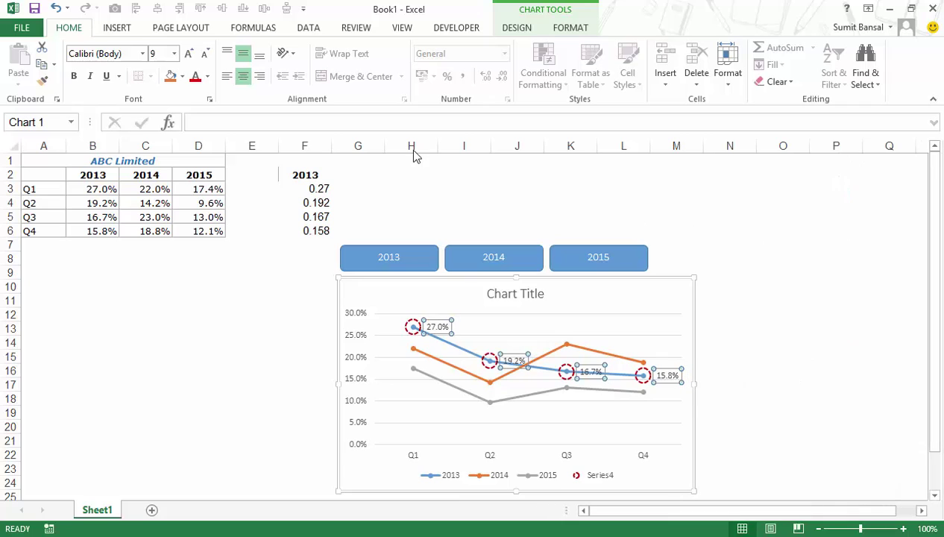
Make the circle series' data labels bold and give their text a dark grey font colour.
left_click(207, 77)
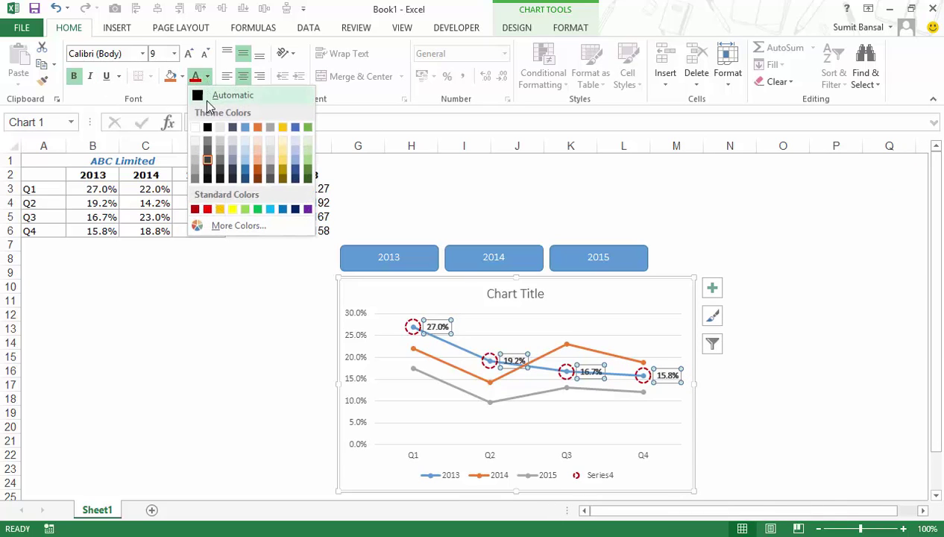
left_click(196, 177)
left_click(238, 371)
Enter 2014 as the selected year in cell F2.
left_click(299, 177)
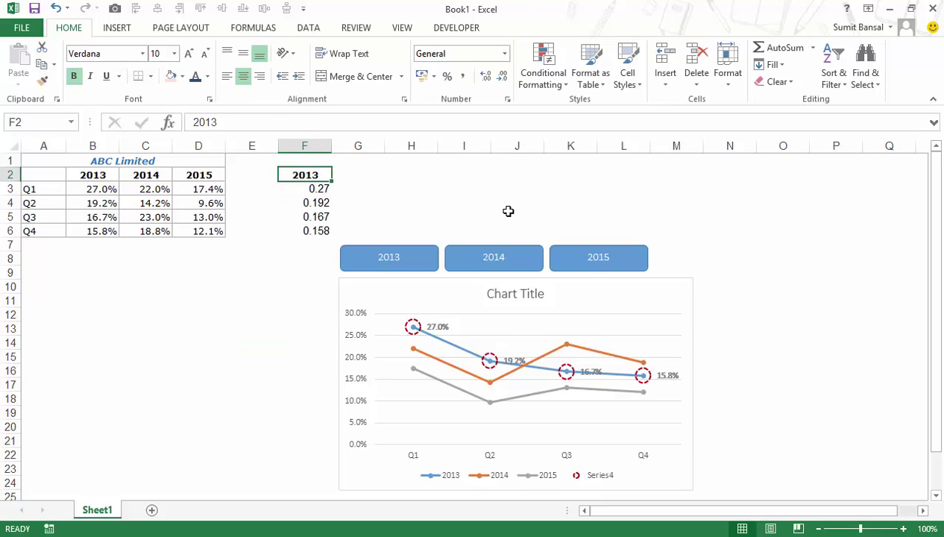
type("2014")
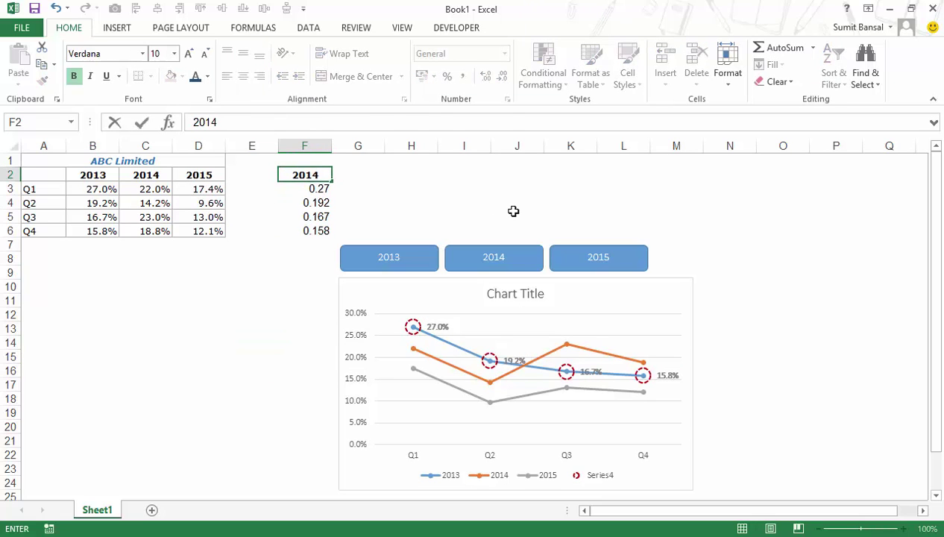
key("Return")
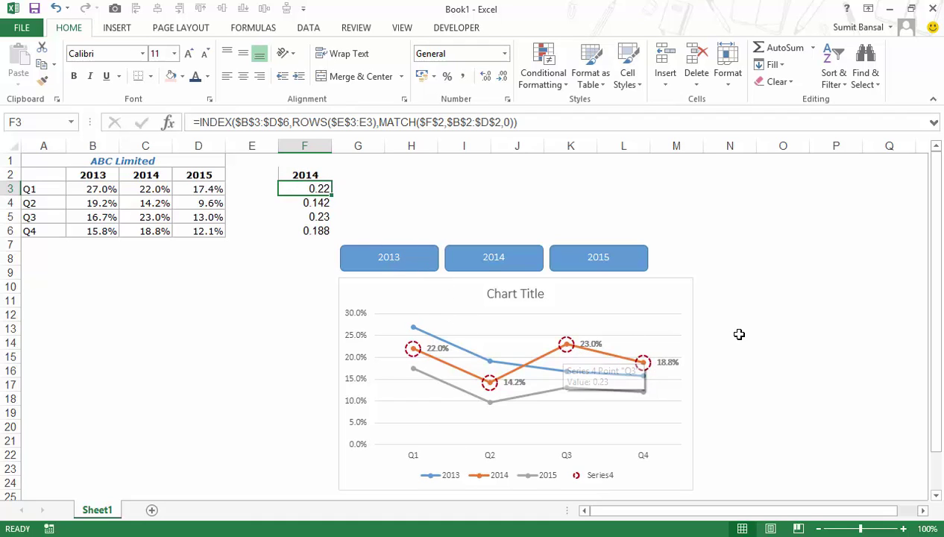
Name the three rounded rectangle button shapes 2013, 2014 and 2015 to match their captions.
left_click(418, 253)
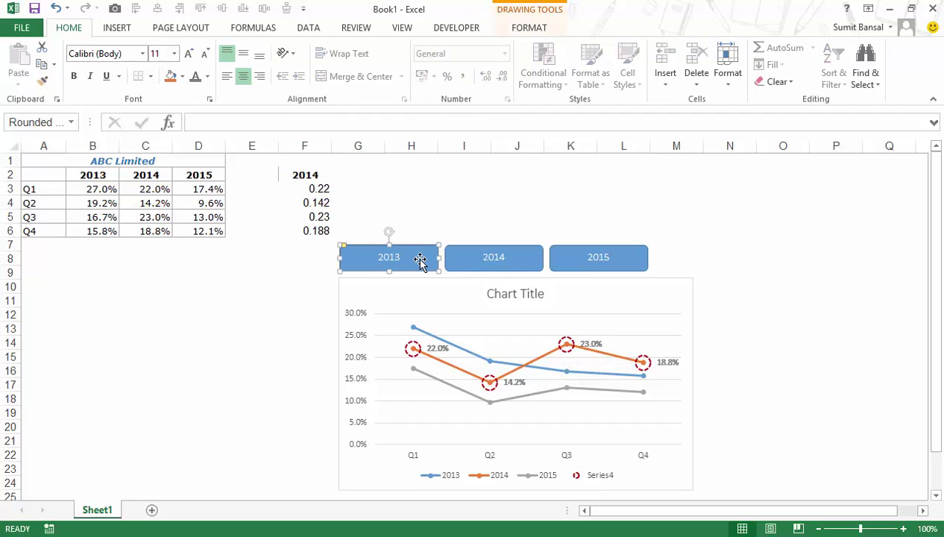
left_click(58, 122)
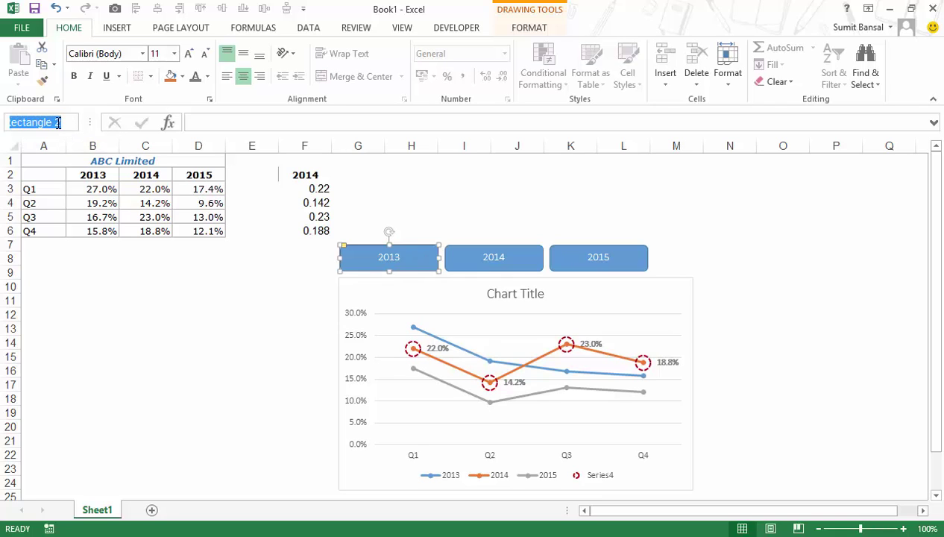
type("2013")
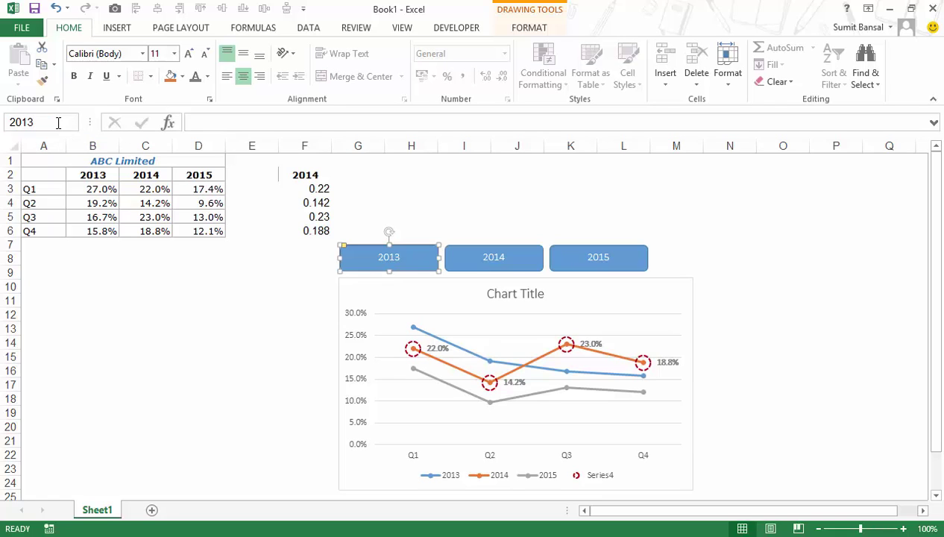
left_click(449, 253)
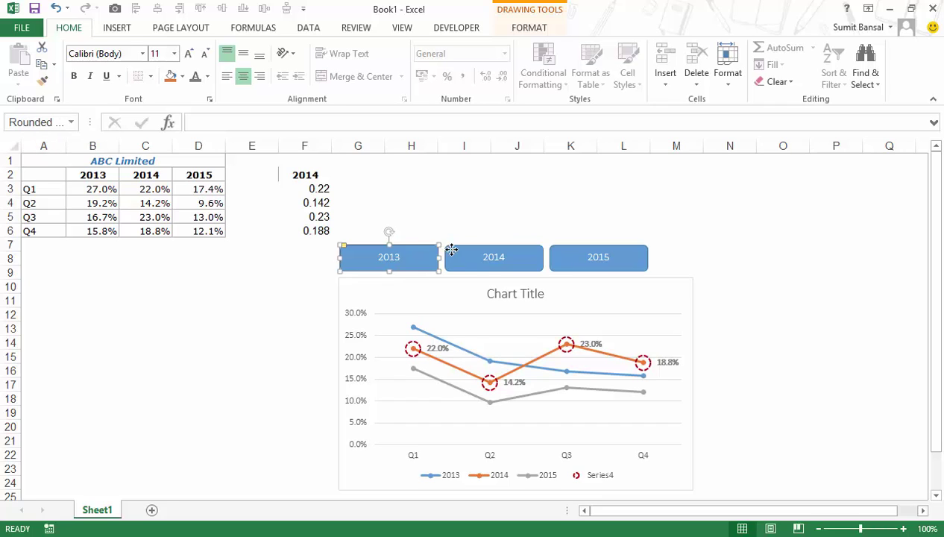
left_click(26, 127)
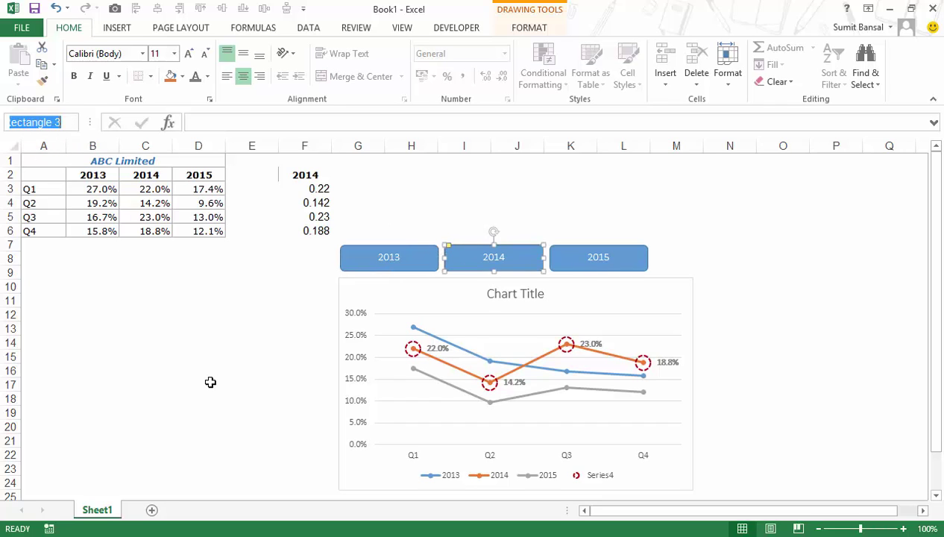
type("2014")
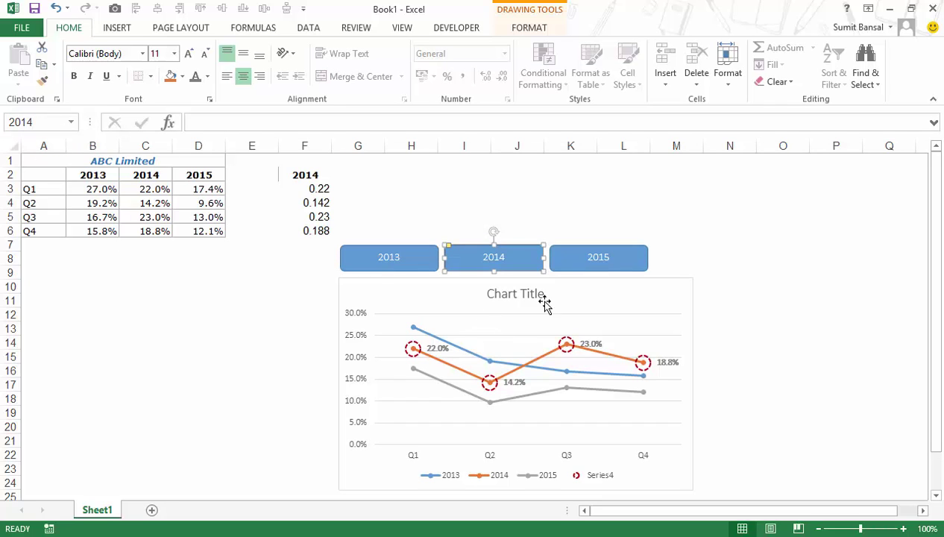
left_click(588, 267)
left_click(35, 127)
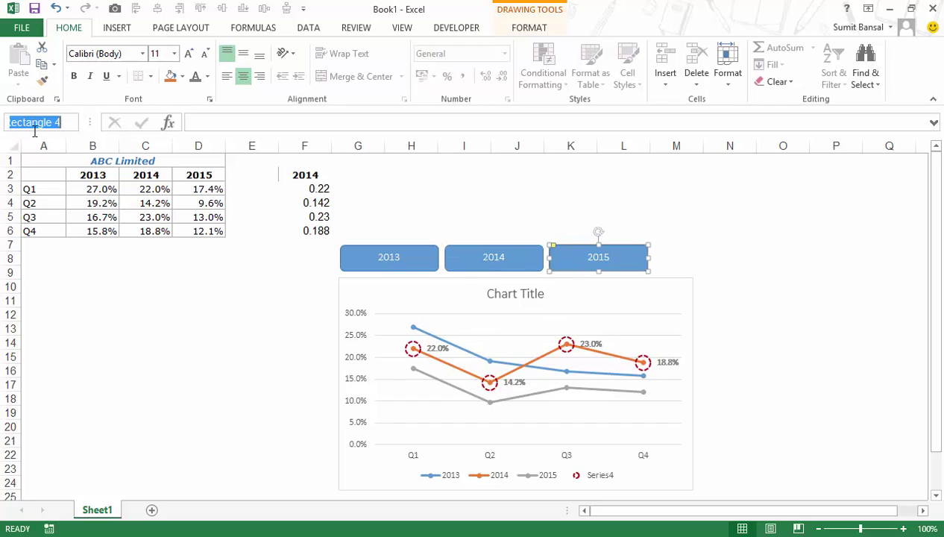
type("2015")
key("Return")
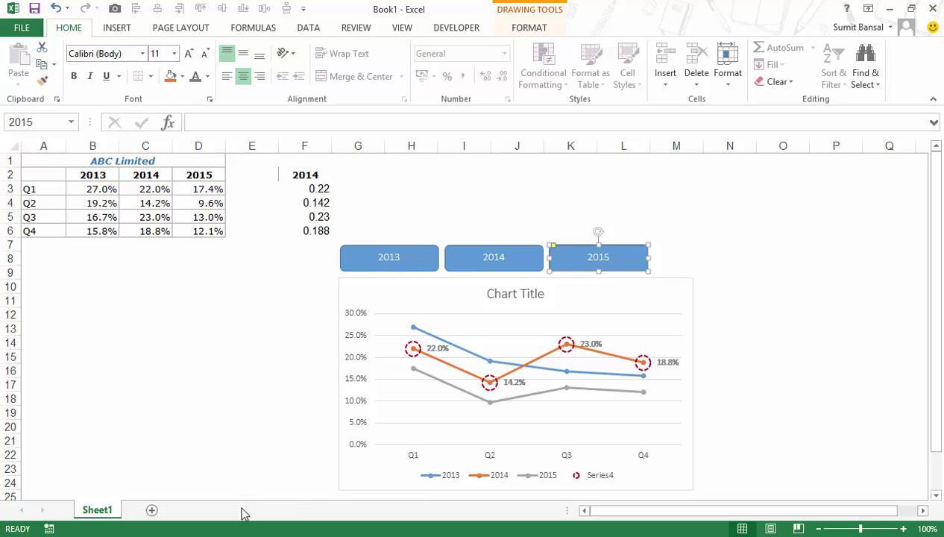
Switch to Notepad and copy the code of the SelectYear2013, SelectYear2014 and SelectYear2015 macros.
key("alt+Tab")
left_click_drag(550, 72, 610, 318)
key("ctrl+c")
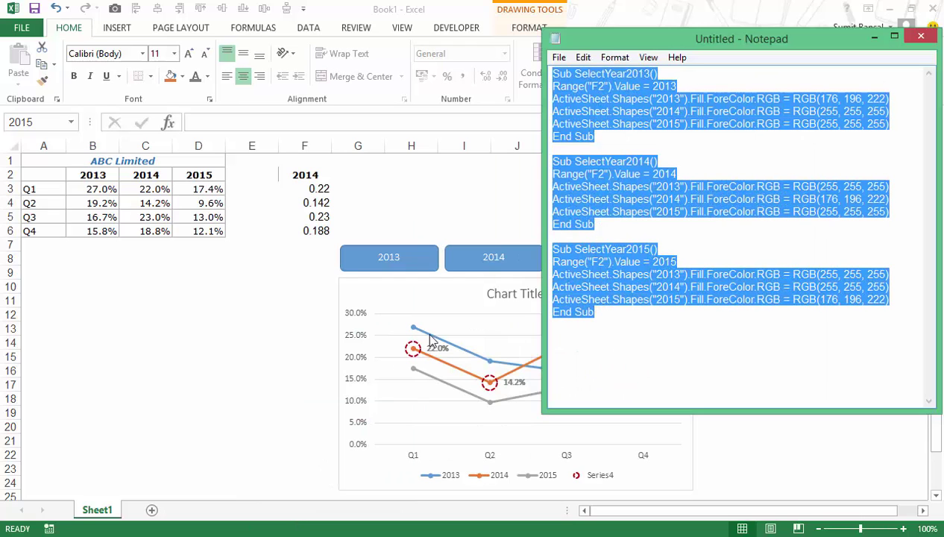
Switch from Notepad to the Book1 workbook in Excel and open Sheet1's code in the Visual Basic editor.
key("alt+Tab")
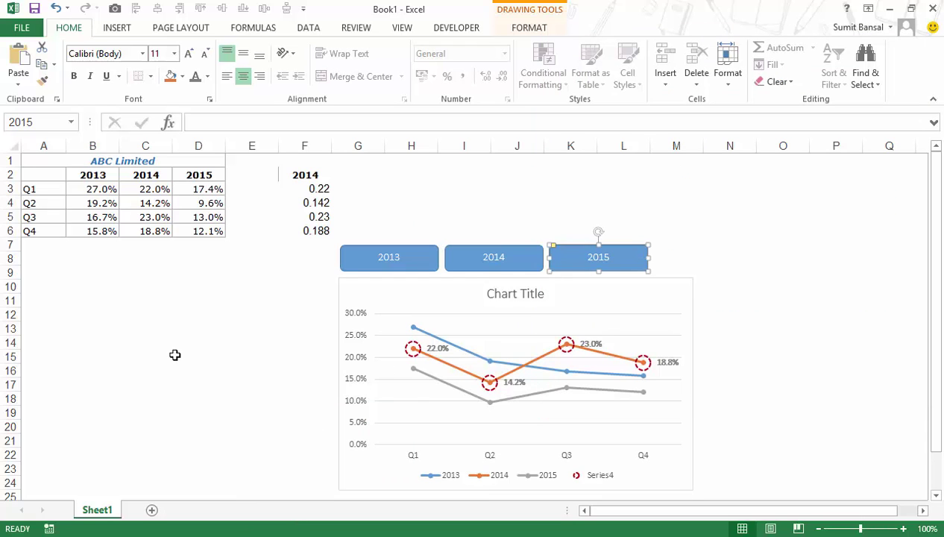
key("alt+F11")
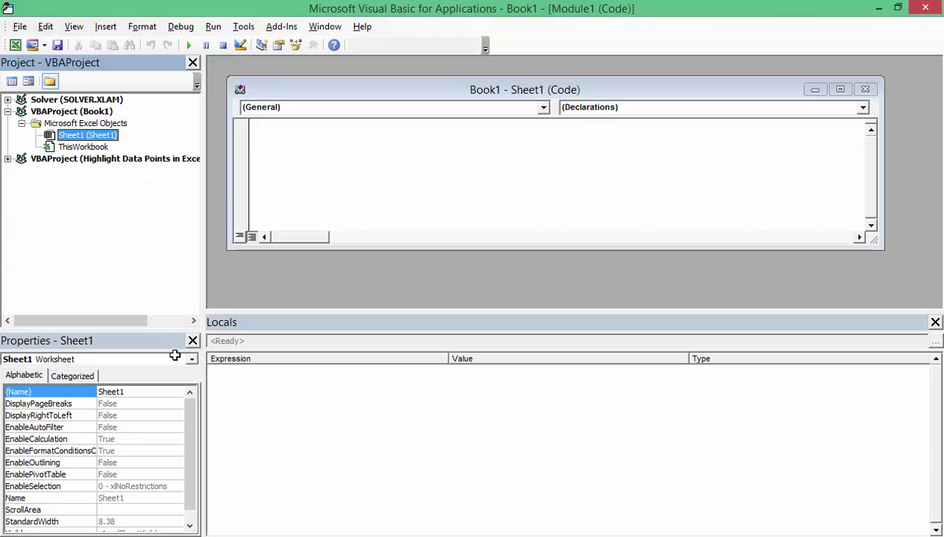
double_click(451, 97)
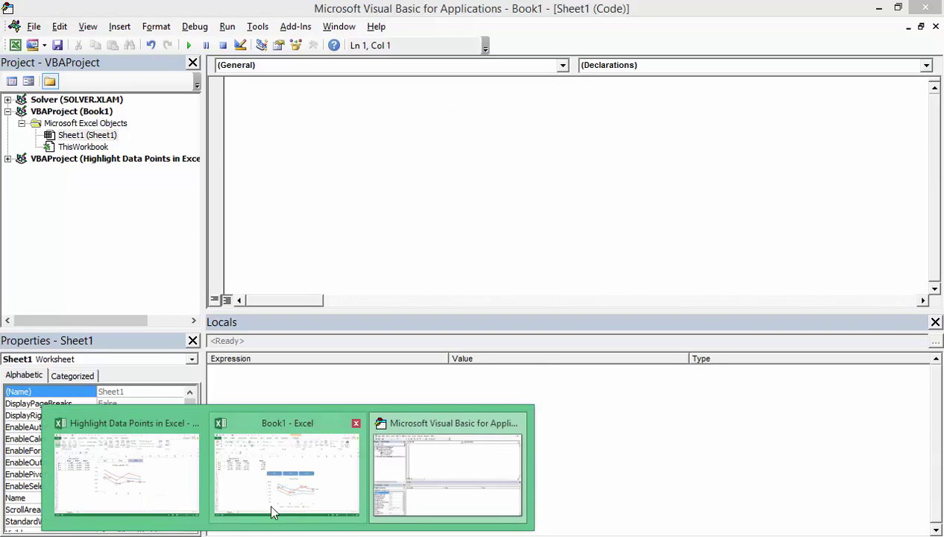
left_click(162, 479)
mouse_move(288, 535)
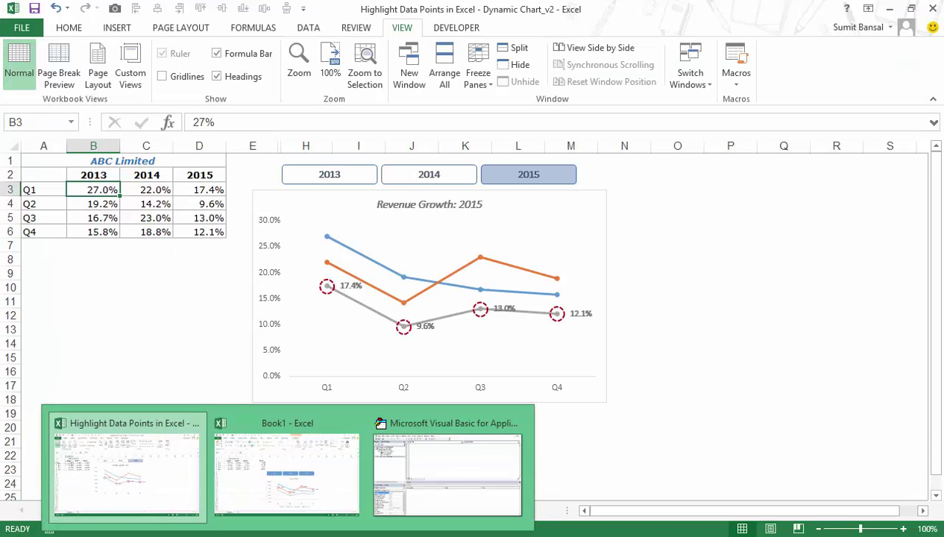
left_click(261, 483)
right_click(99, 509)
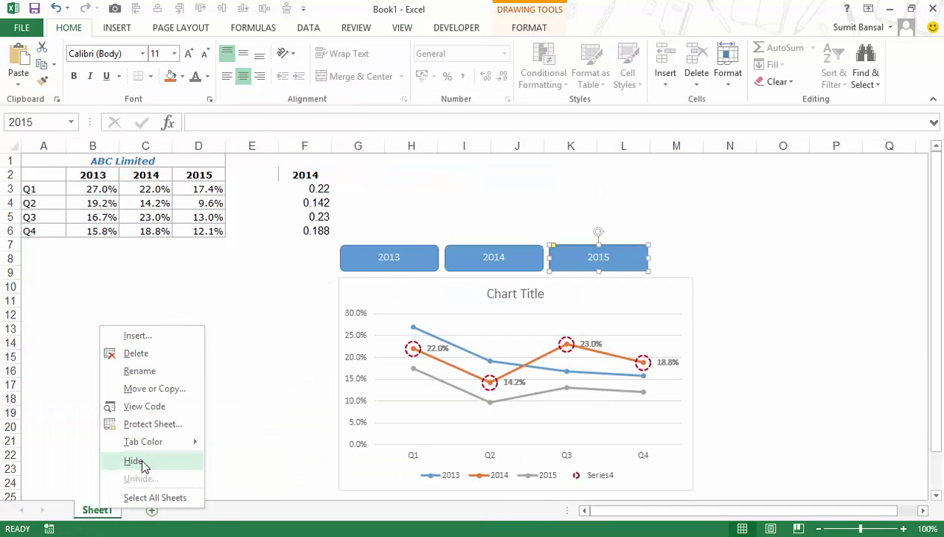
left_click(179, 407)
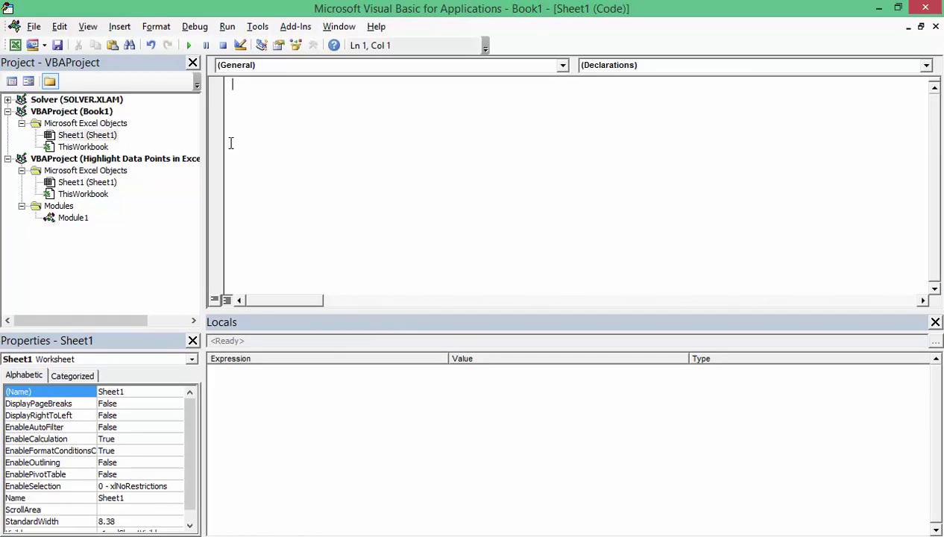
Insert a new module into the Book1 VBA project and paste the three copied SelectYear macros into it.
left_click(9, 160)
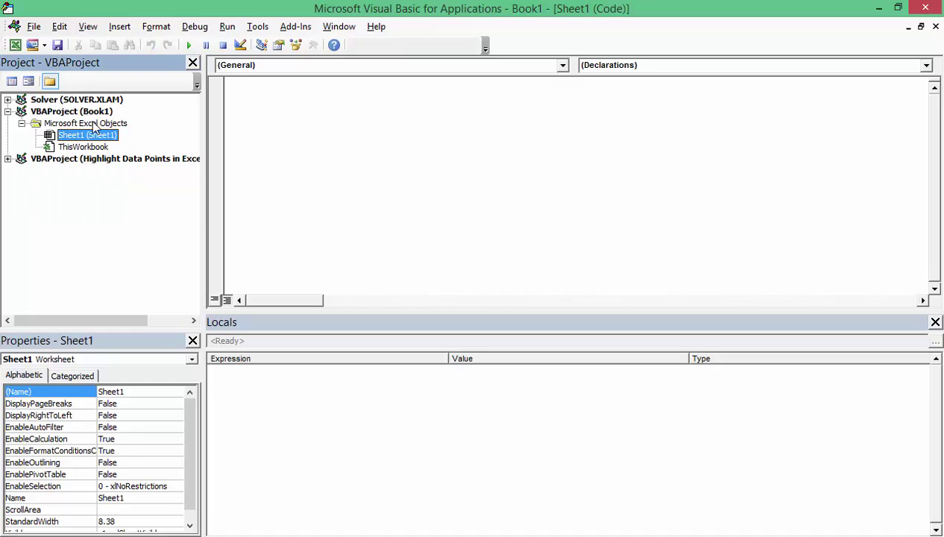
left_click(121, 28)
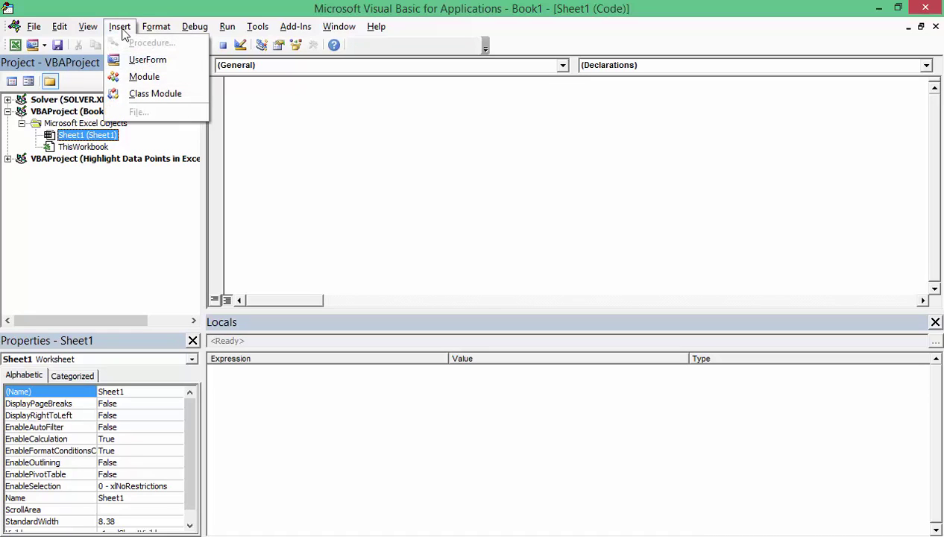
left_click(142, 78)
left_click(119, 27)
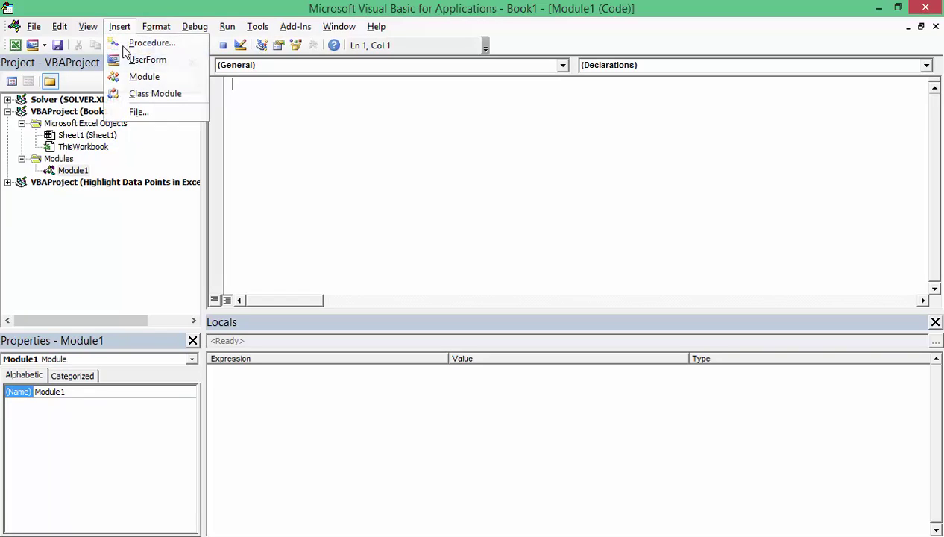
left_click(71, 172)
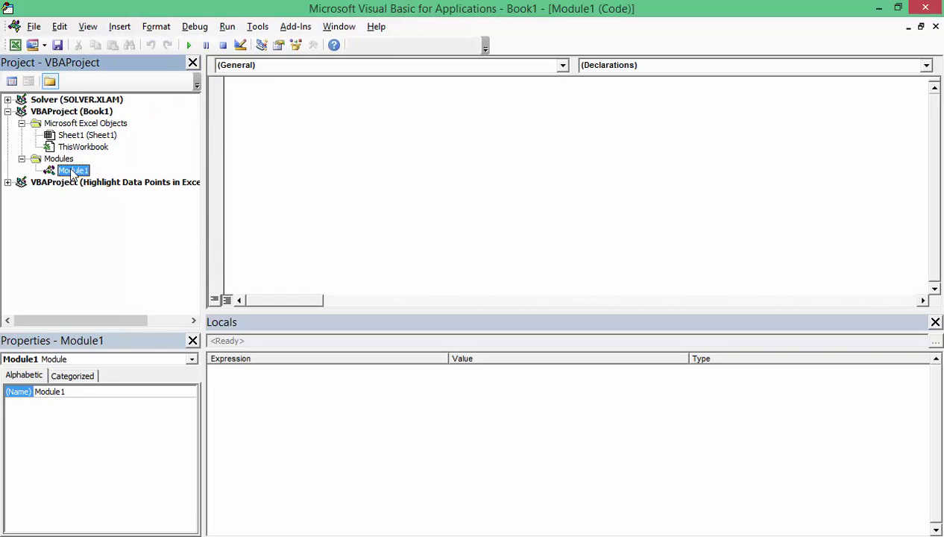
left_click(259, 130)
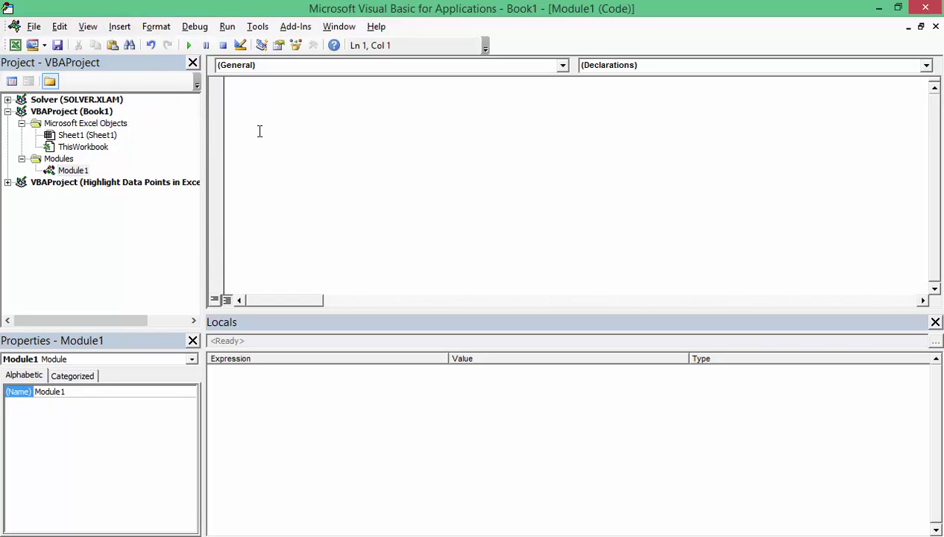
key("ctrl+v")
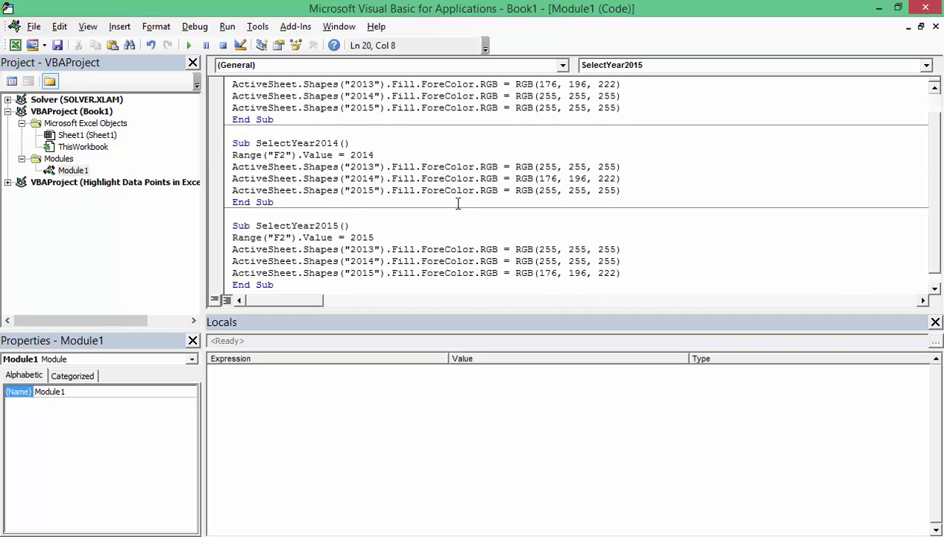
Review the SelectYear2013 macro's name and its line setting F2 to 2013, comparing the code with the worksheet.
scroll(458, 203, "up", 1)
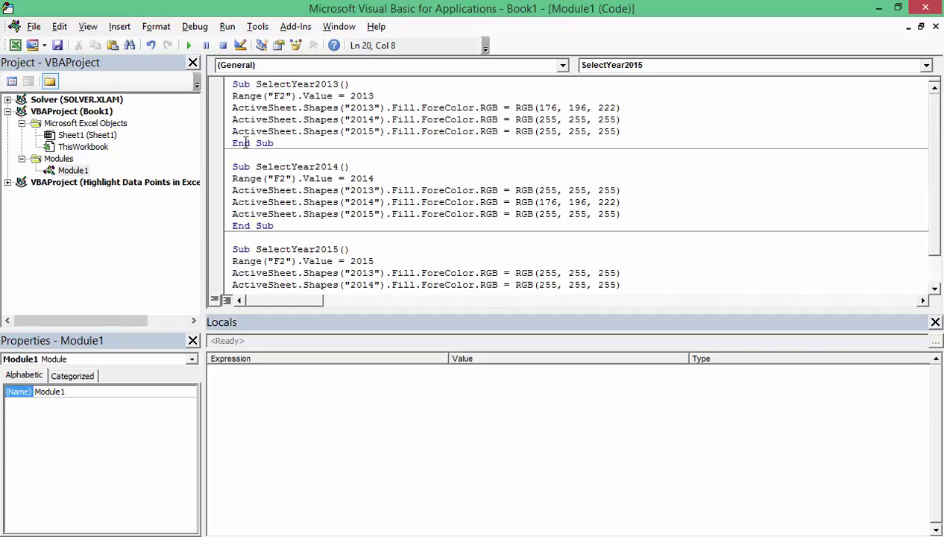
left_click_drag(233, 84, 269, 156)
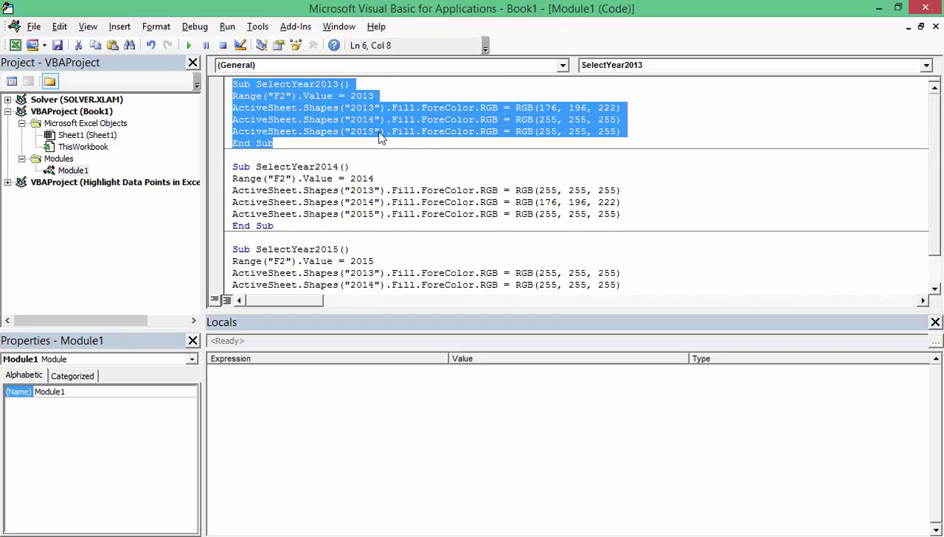
left_click(261, 84)
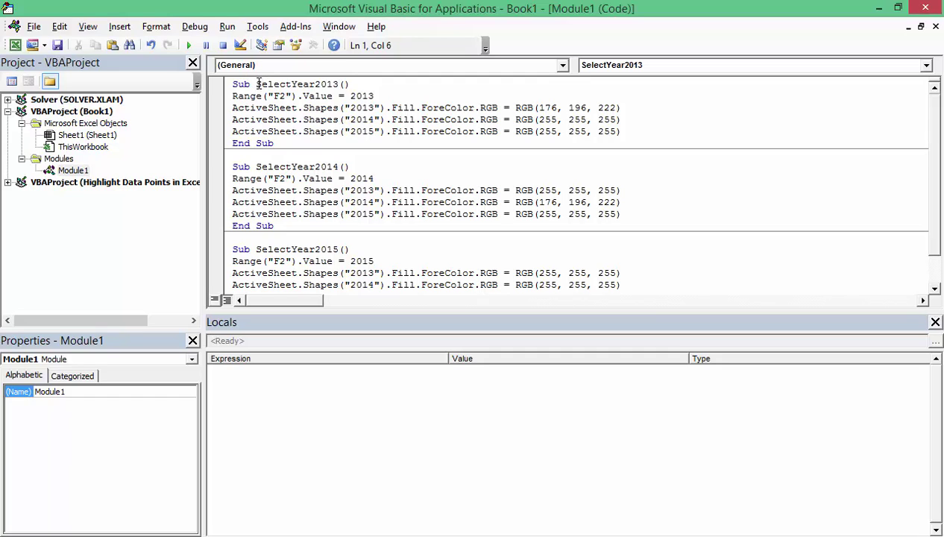
left_click_drag(306, 84, 334, 84)
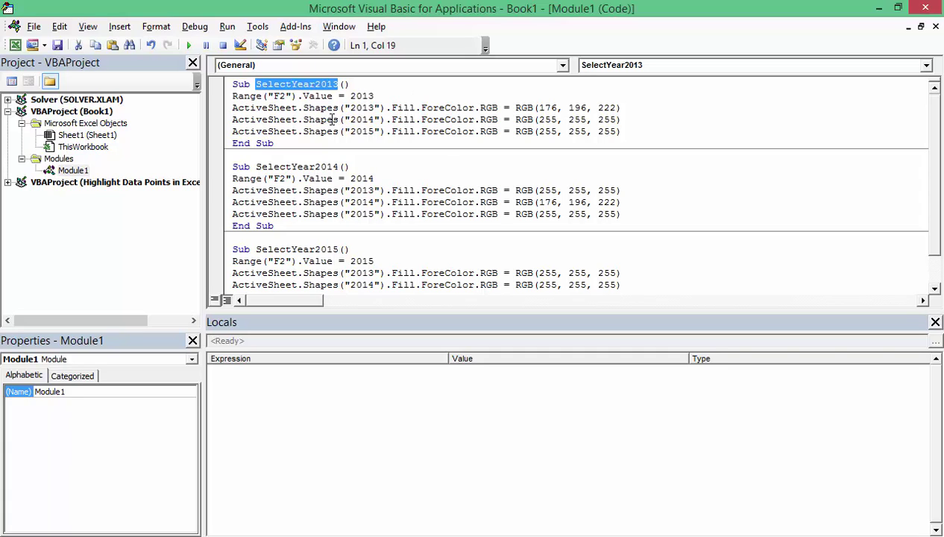
left_click(236, 96)
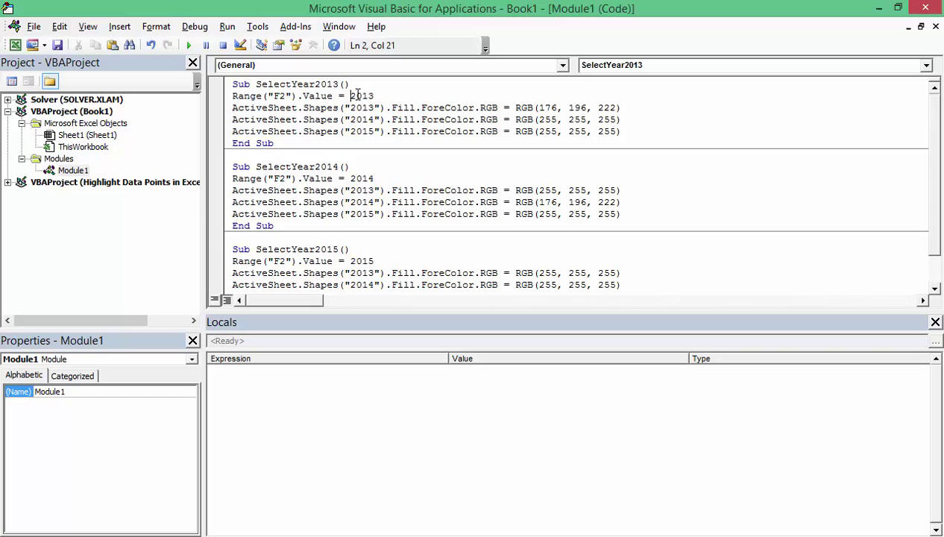
left_click_drag(350, 95, 367, 95)
mouse_move(309, 531)
left_click(269, 471)
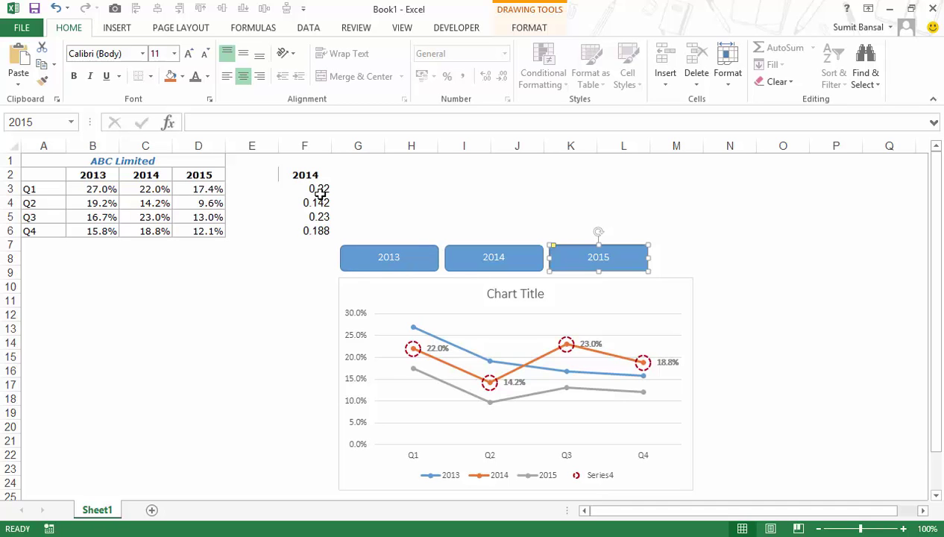
key("alt+F11")
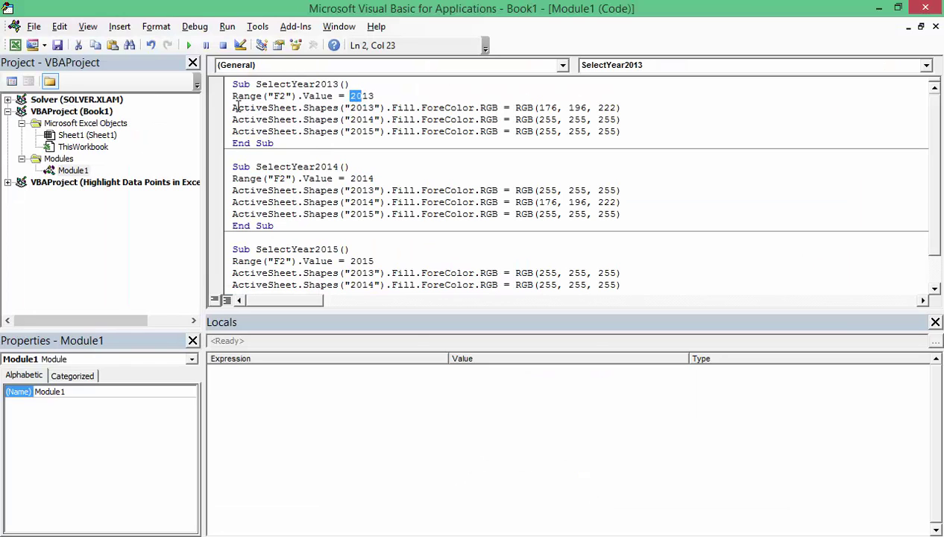
key("alt+F11")
key("alt+F11")
Examine the shape names and RGB fill colours in the 2013 and 2014 macros, and close the Visual Basic editor.
left_click_drag(353, 108, 375, 104)
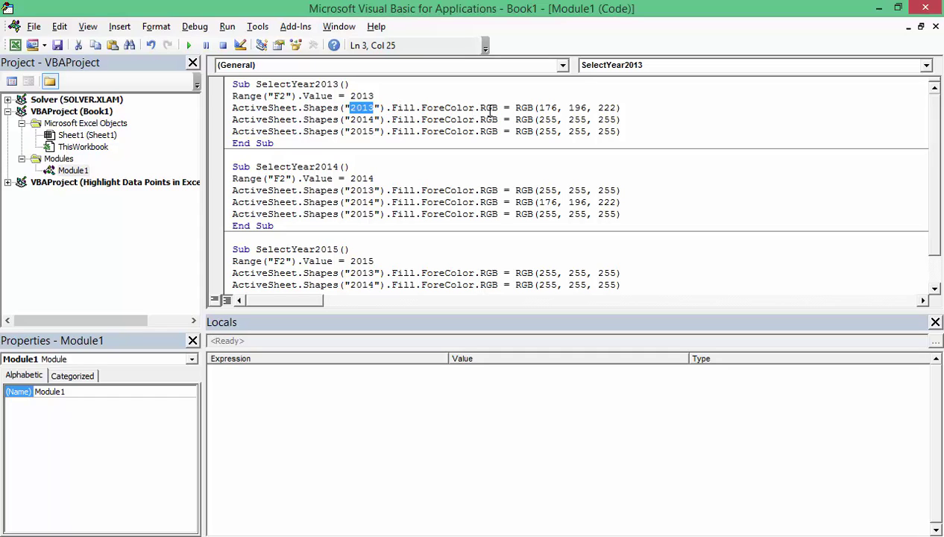
left_click_drag(517, 106, 623, 110)
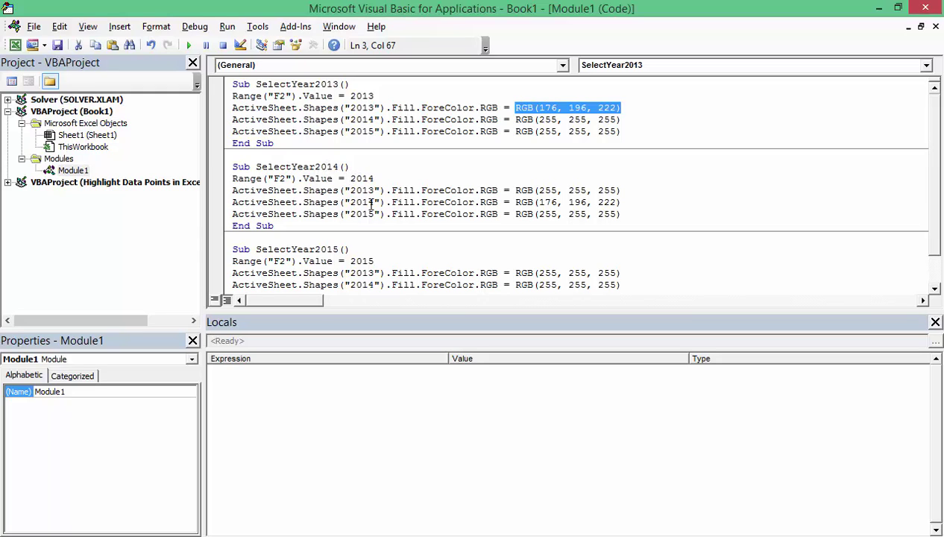
left_click_drag(361, 202, 614, 204)
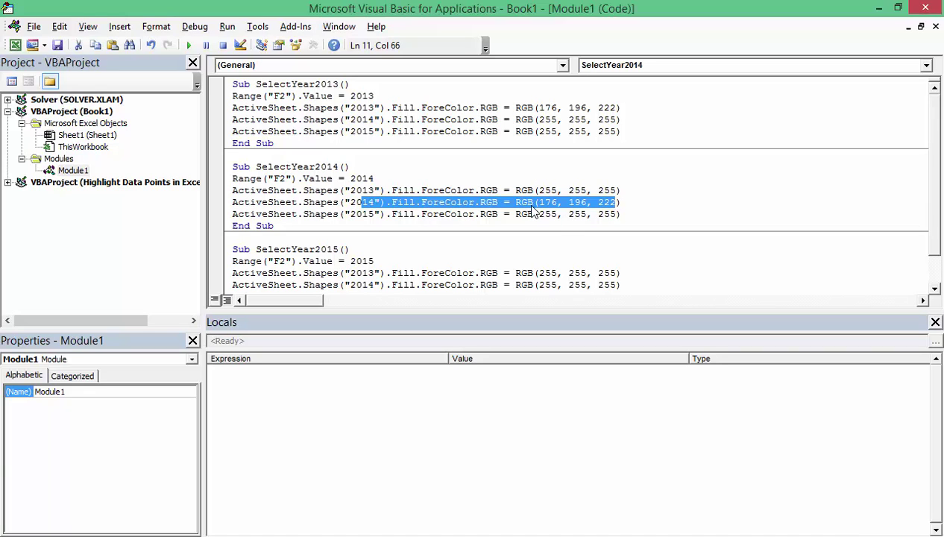
left_click(934, 8)
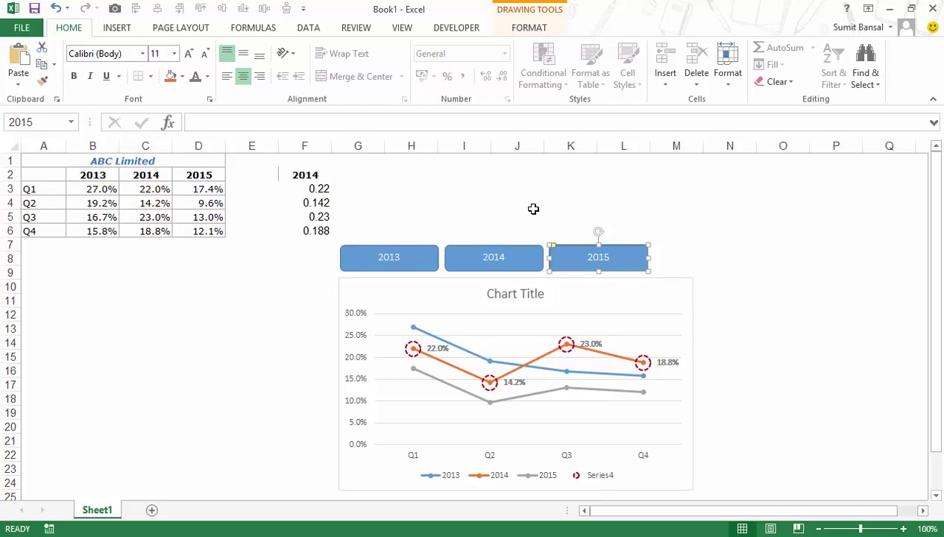
Assign the SelectYear2013 macro to the 2013 button shape, limiting the macro list to Book1.
right_click(407, 253)
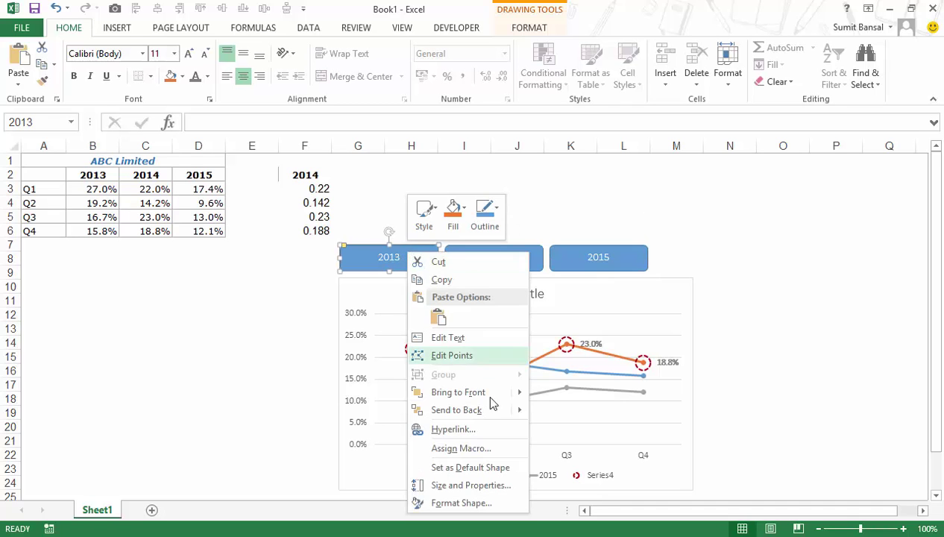
left_click(461, 449)
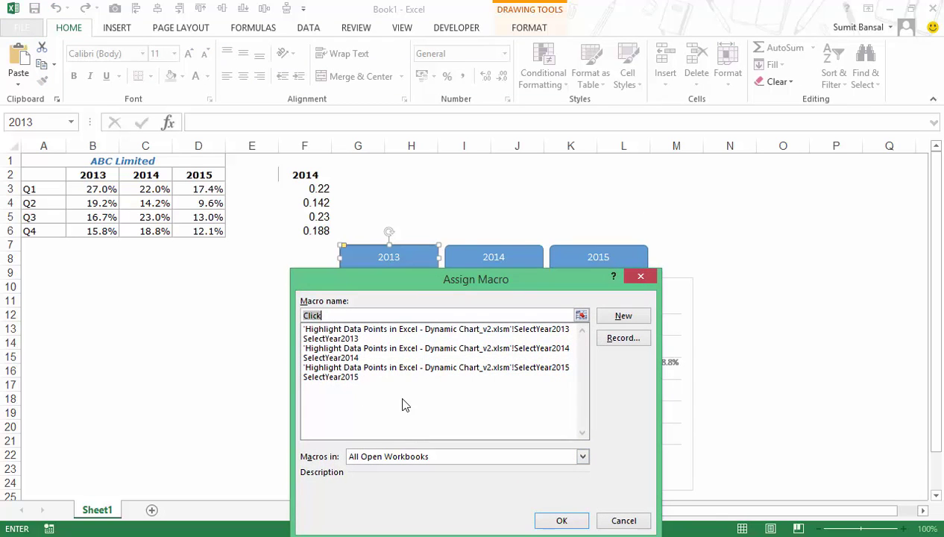
left_click_drag(441, 281, 482, 240)
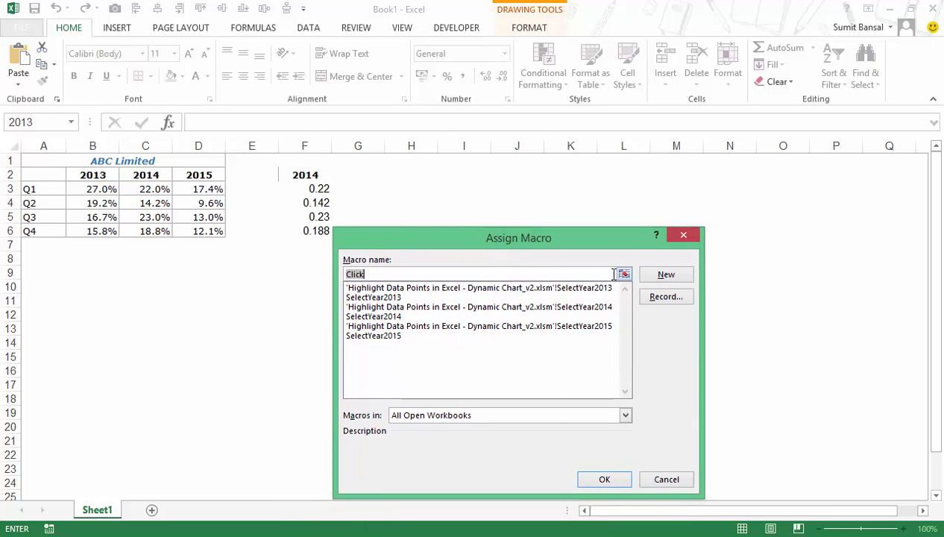
left_click(625, 416)
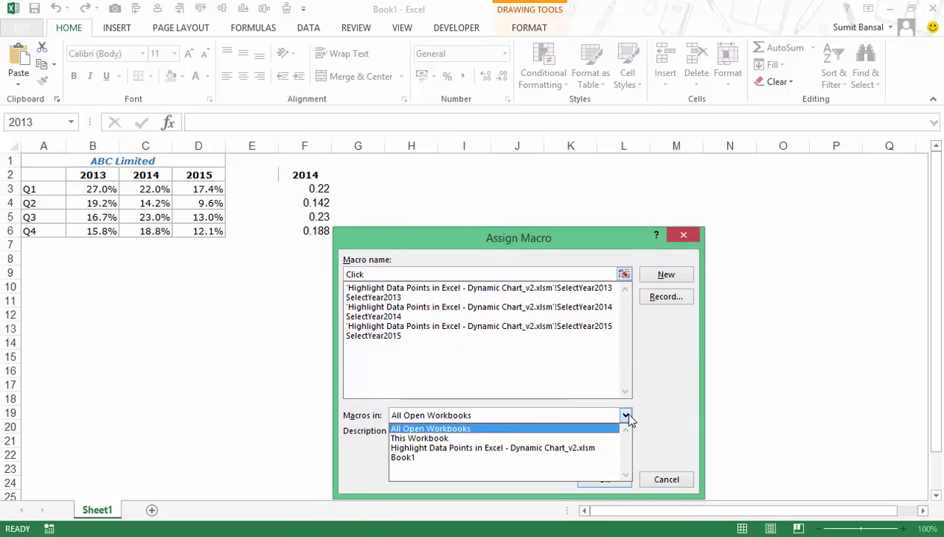
left_click(550, 458)
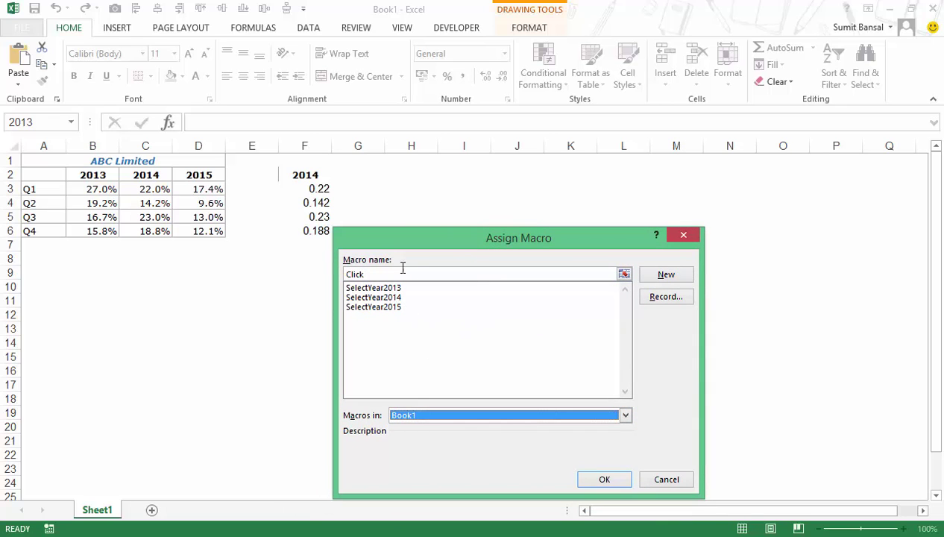
left_click_drag(441, 230, 617, 198)
left_click(601, 258)
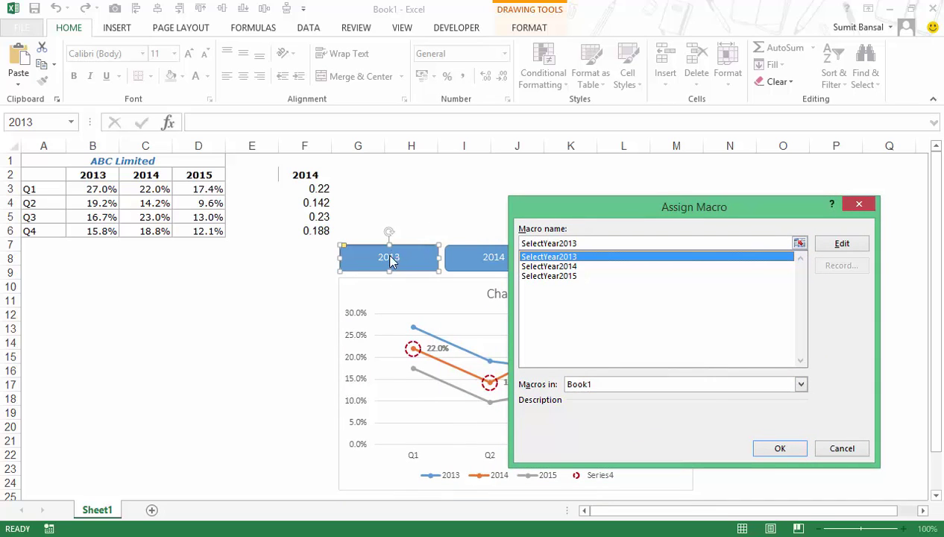
left_click(779, 449)
Assign the SelectYear2014 macro to the 2014 button shape.
left_click(485, 258)
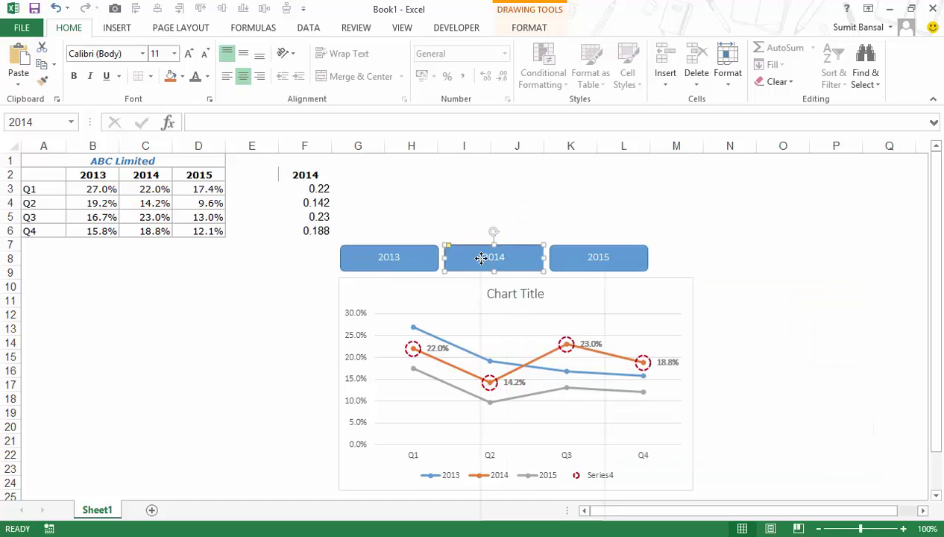
right_click(483, 260)
left_click(535, 455)
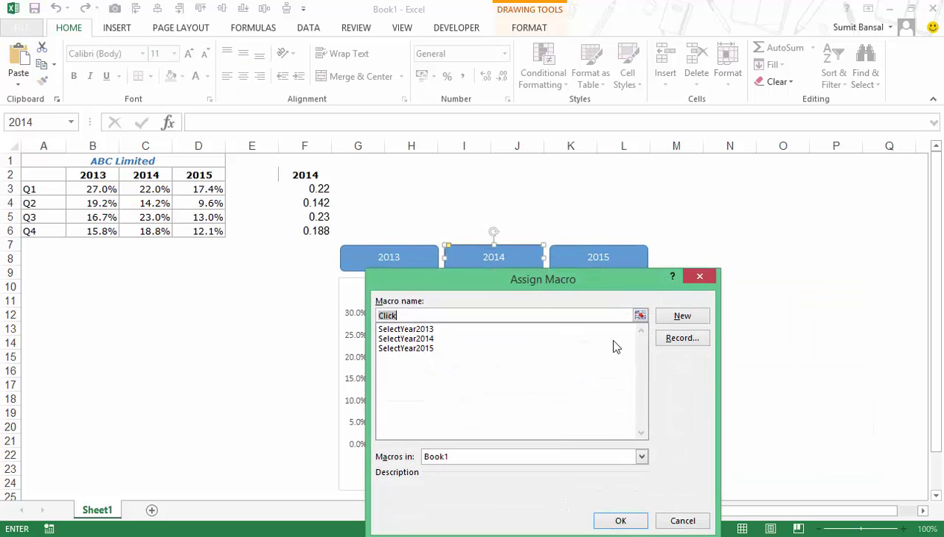
left_click(432, 338)
left_click(619, 521)
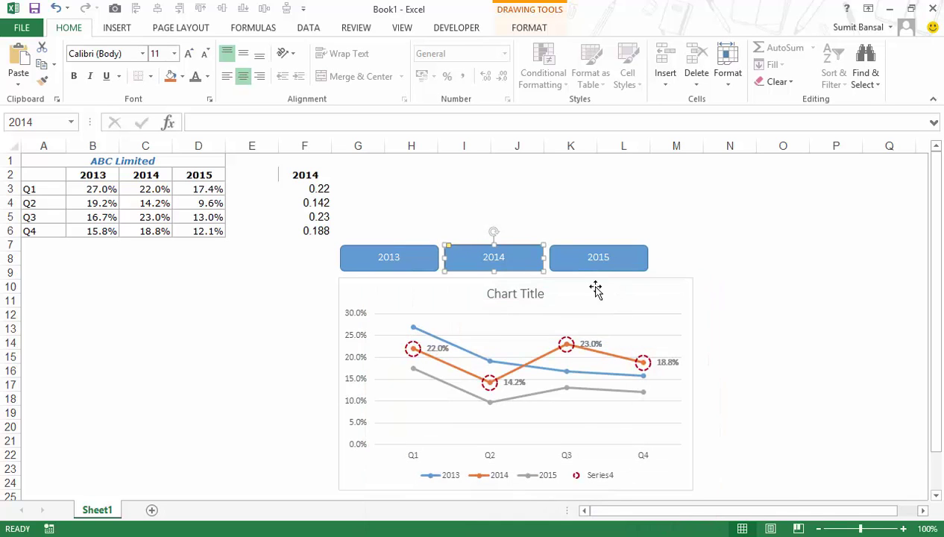
Assign the SelectYear2015 macro to the 2015 button shape and deselect the shape.
left_click(577, 267)
right_click(577, 268)
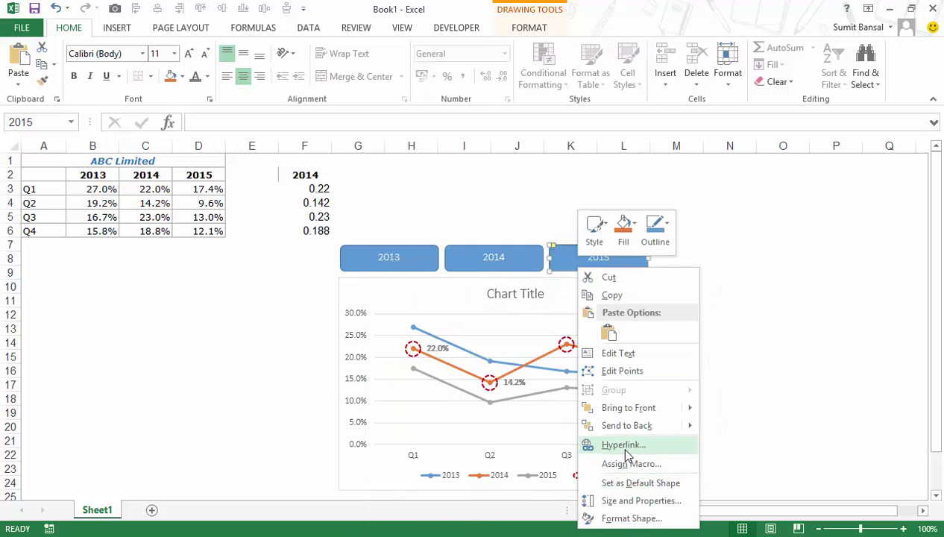
left_click(625, 460)
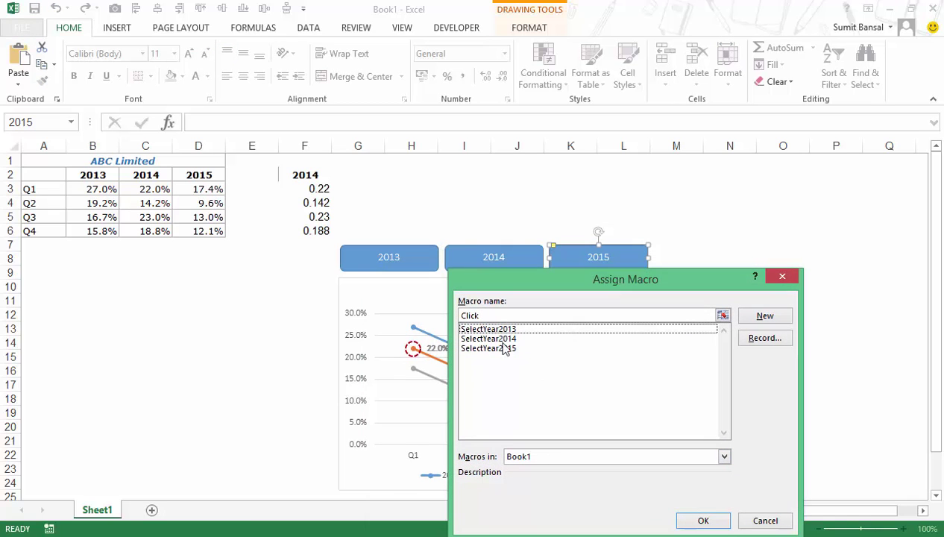
left_click(494, 349)
key("Return")
left_click(836, 368)
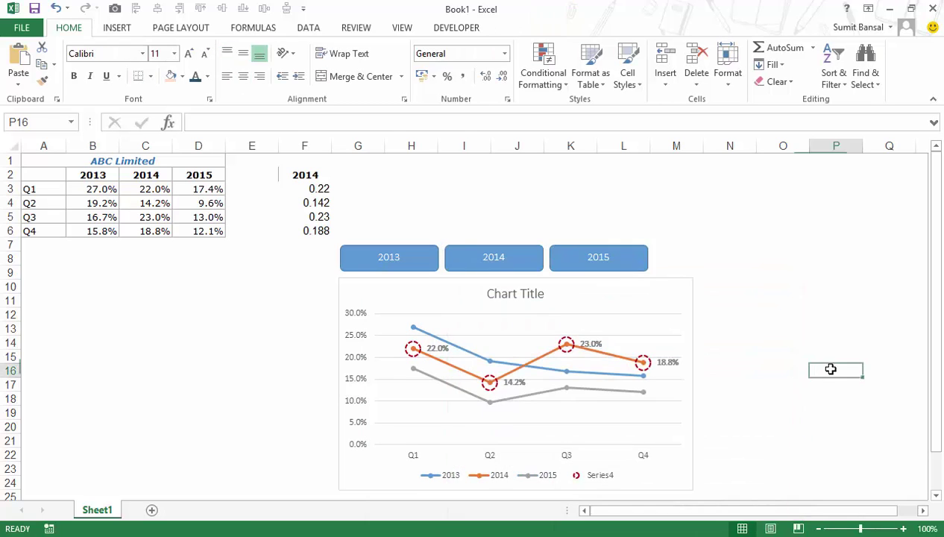
Test the 2013 and 2014 button shapes to switch the highlighted chart series.
left_click(412, 259)
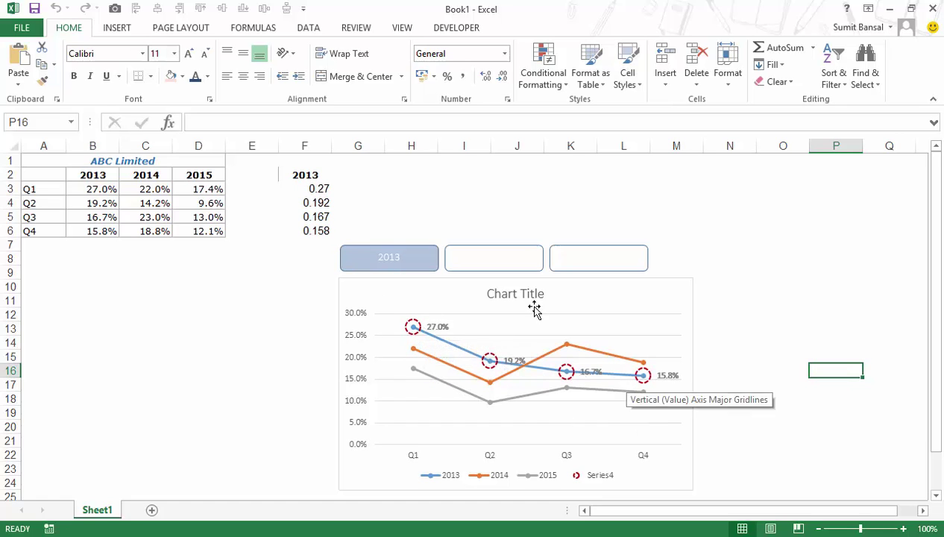
left_click(479, 269)
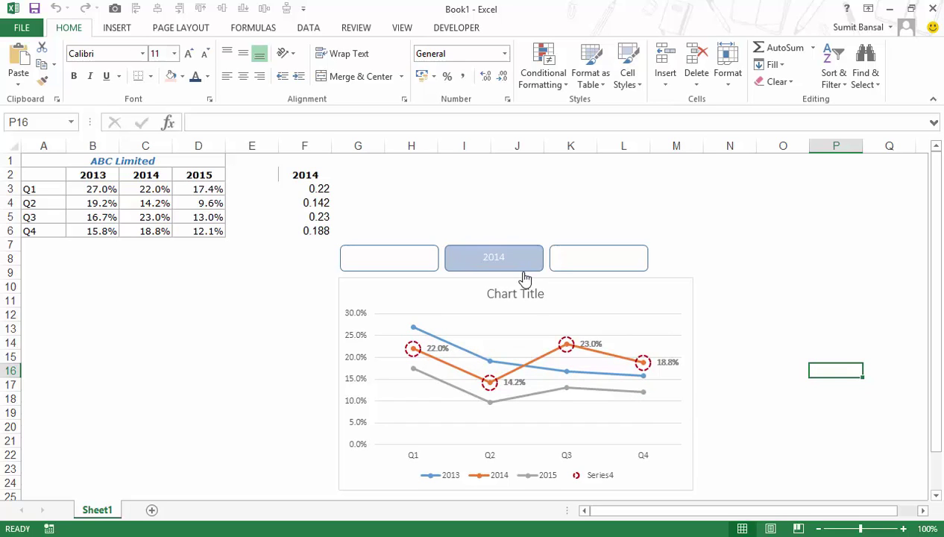
Set the font colour of the 2013 button shape's label to dark grey.
right_click(373, 254)
key("Escape")
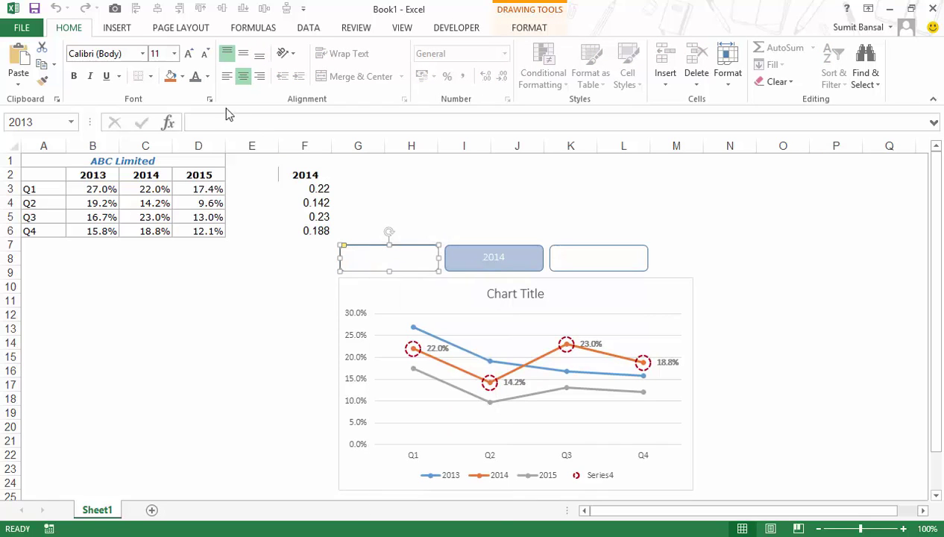
left_click(208, 78)
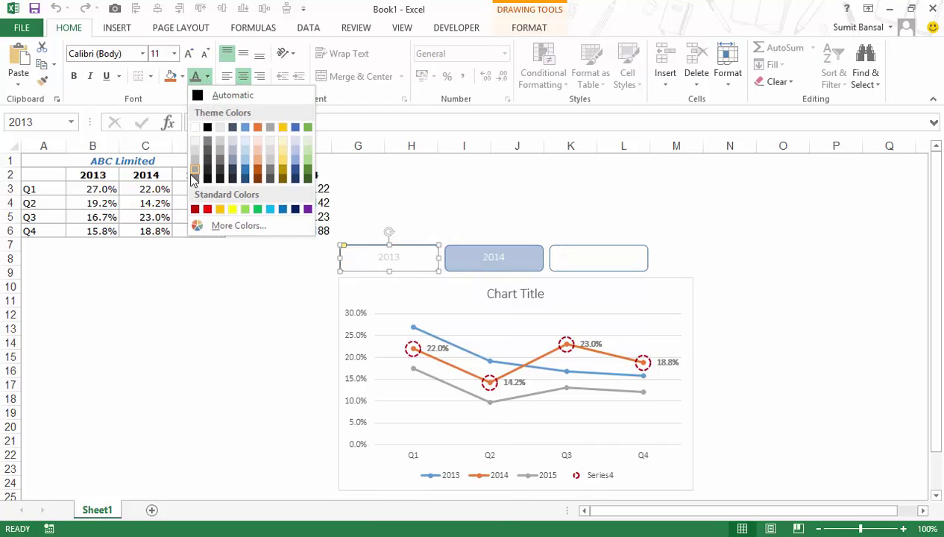
left_click(191, 181)
left_click(207, 77)
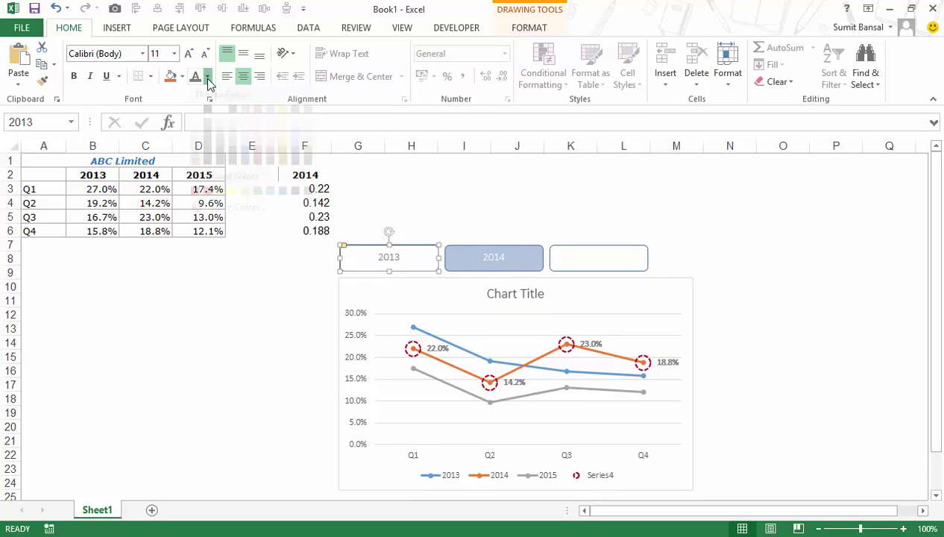
left_click(207, 143)
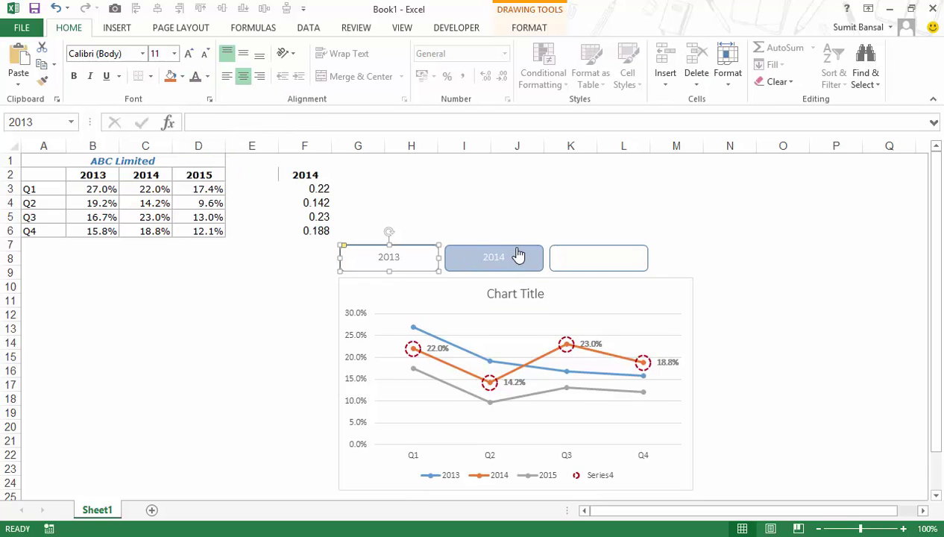
Apply the same dark grey font colour to the 2014 and 2015 button labels.
right_click(518, 254)
key("Escape")
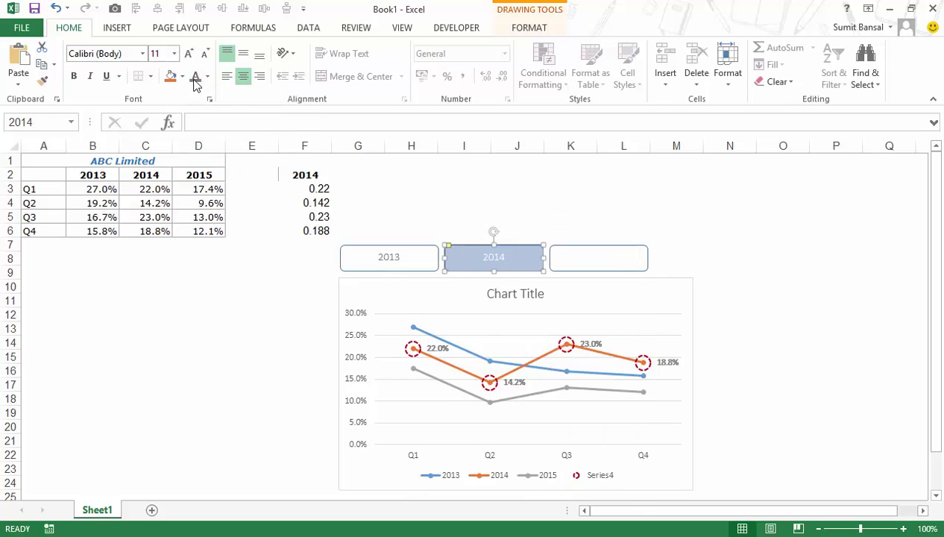
left_click(565, 254)
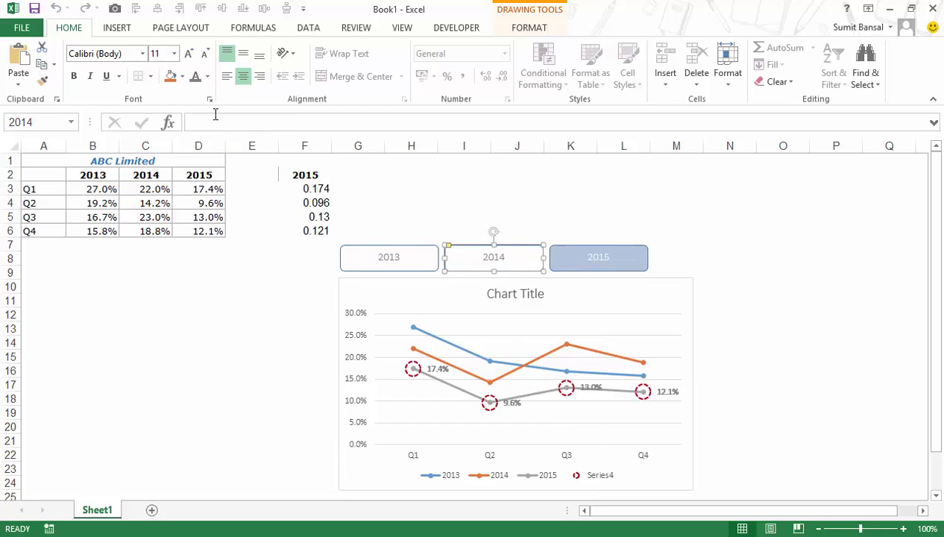
left_click(573, 250)
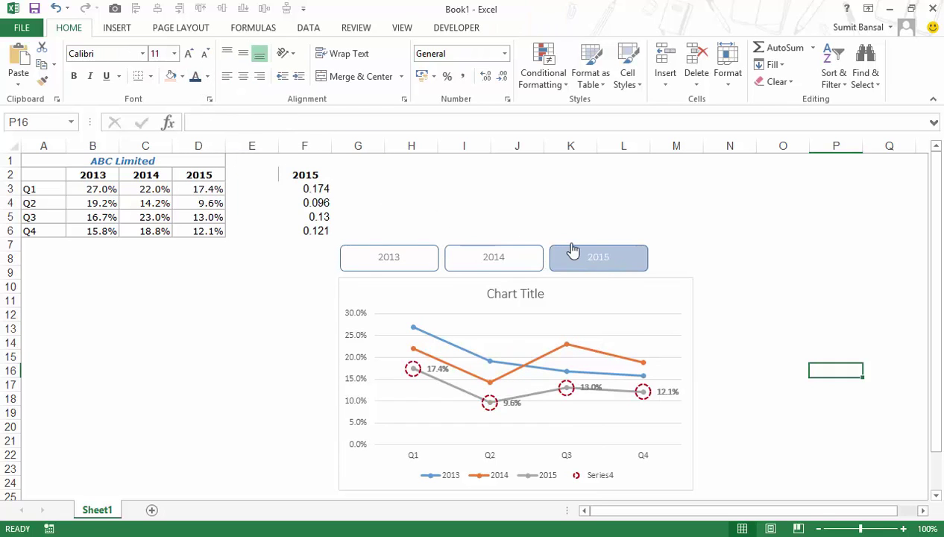
right_click(573, 250)
key("Escape")
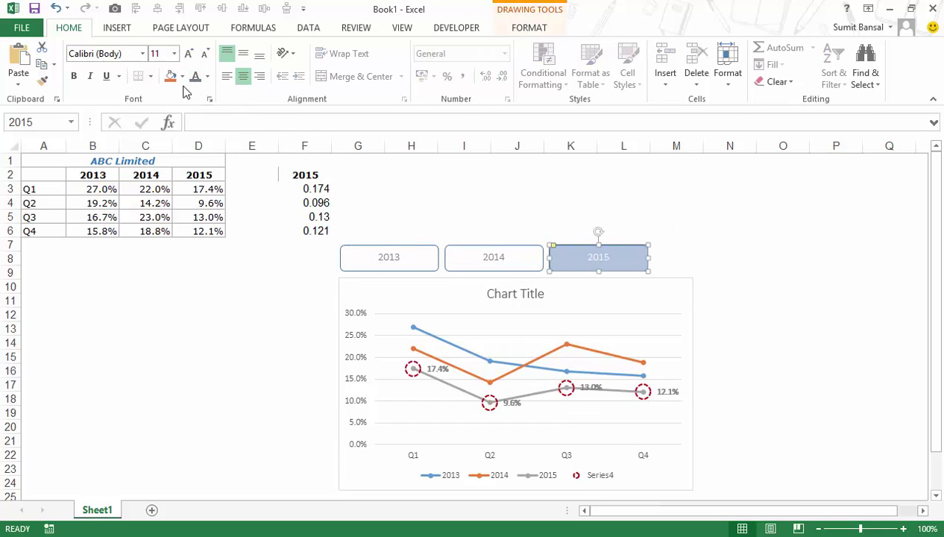
Make the labels of all three year button shapes bold and deselect the shapes.
left_click(396, 251)
left_click(490, 263, "ctrl")
left_click(592, 261, "ctrl")
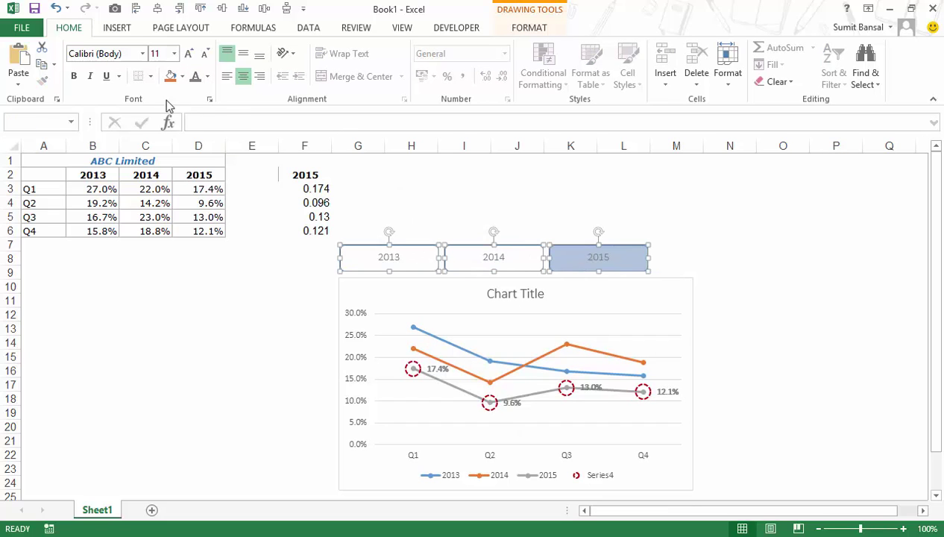
left_click(74, 76)
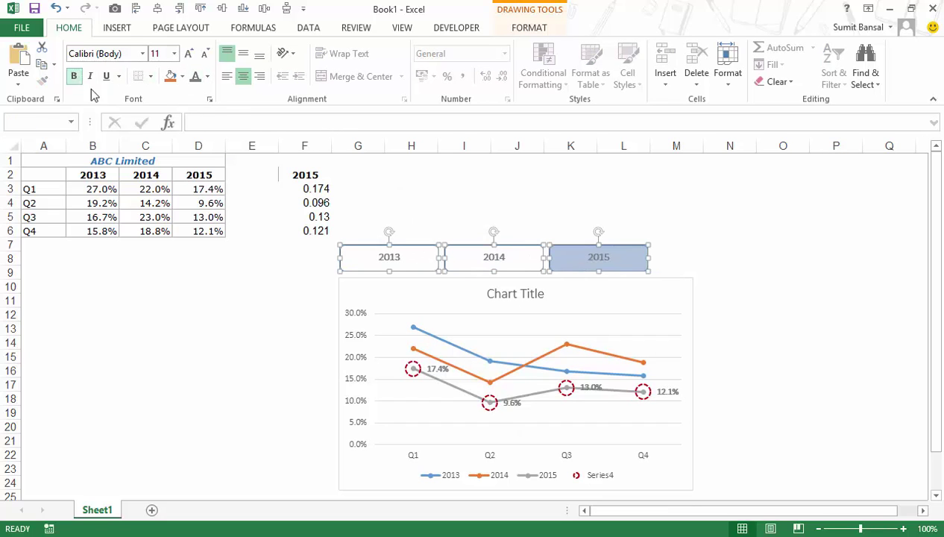
left_click(241, 289)
Test the 2013, 2014 and 2015 buttons in turn, ending with 2015 as the highlighted series.
left_click(355, 266)
left_click(472, 266)
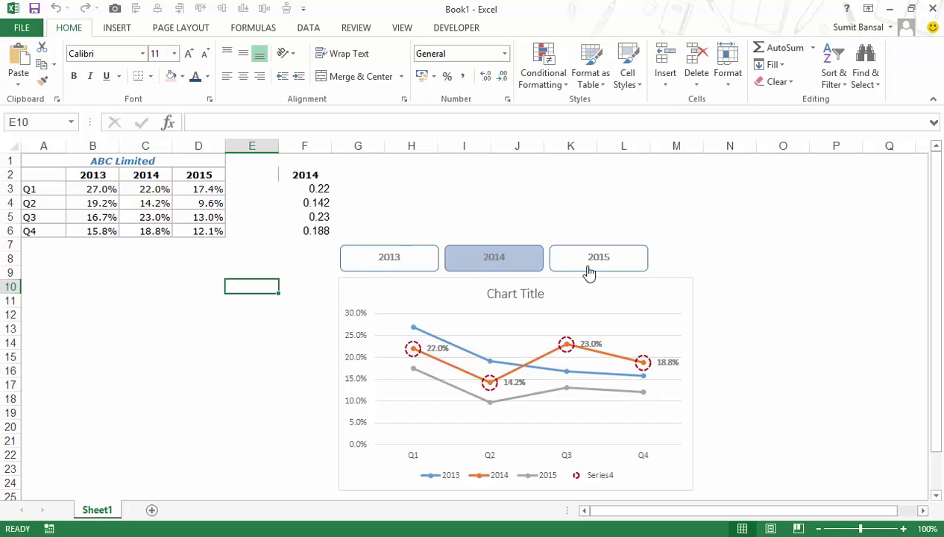
left_click(589, 273)
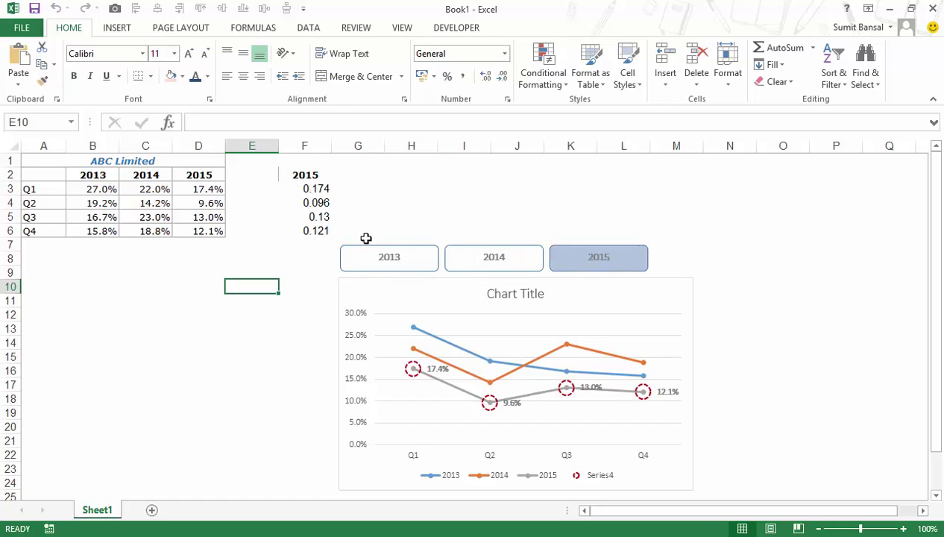